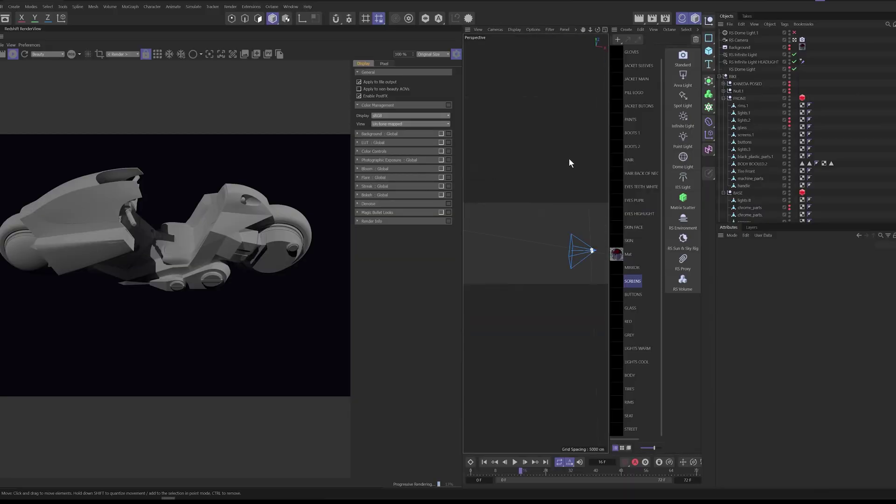
Hide the render view's settings, widen the perspective viewport and frame the bike in it.
middle_click(571, 256)
middle_click(566, 252)
scroll(577, 256, up, 5)
alt+drag(594, 250, 528, 238)
click(457, 54)
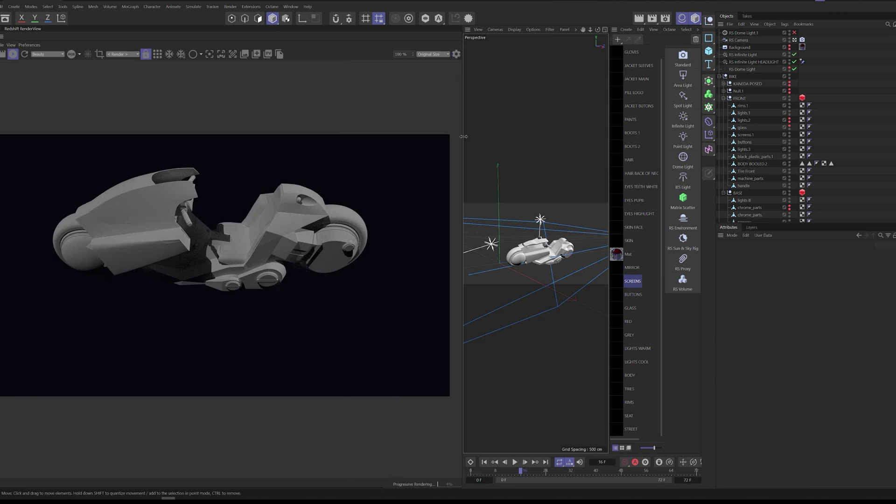
drag(463, 158, 362, 158)
alt+drag(557, 272, 421, 240)
scroll(509, 266, up, 5)
click(509, 260)
alt+drag(504, 255, 470, 234)
Create a new Redshift Standard material after inspecting the existing RED material.
alt+double_click(790, 163)
alt+click(789, 163)
double_click(620, 323)
click(502, 2)
scroll(661, 79, up, 1)
click(627, 30)
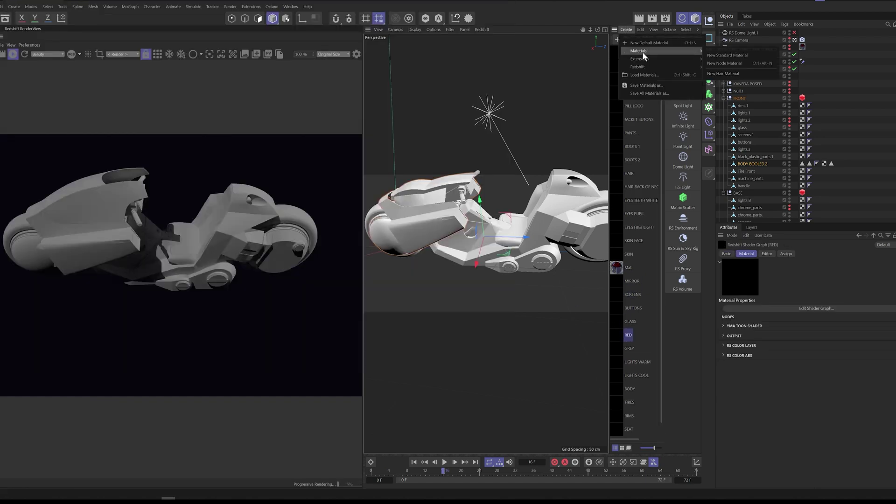
mouse_move(693, 66)
click(744, 71)
Adjust the advanced Redshift render settings for global illumination and the unified sampling threshold.
click(666, 18)
click(486, 221)
click(484, 190)
click(594, 191)
click(510, 191)
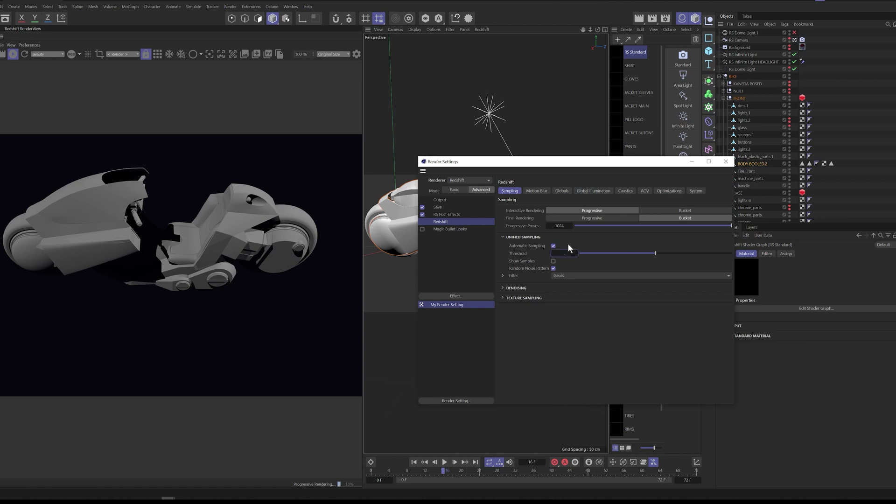
click(626, 191)
click(726, 162)
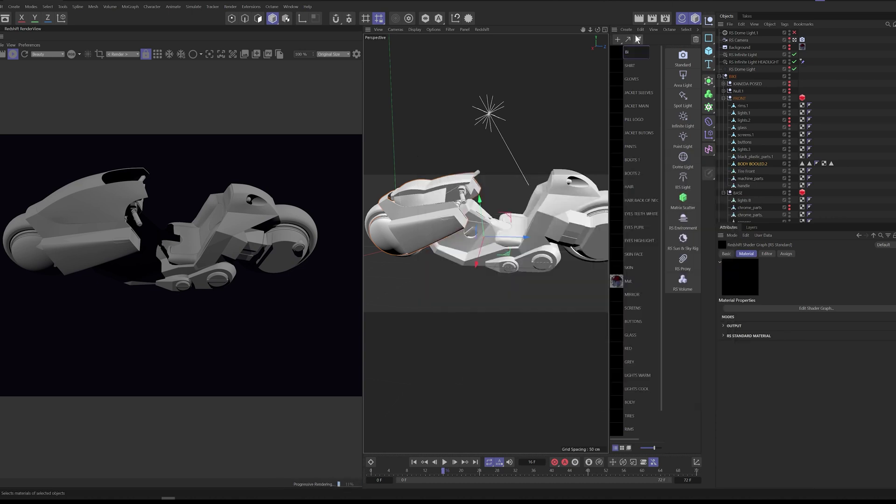
Rename the new material BIKE RED and assign it to the BIKE group.
drag(756, 162, 756, 163)
click(567, 205)
scroll(756, 150, down, 4)
scroll(756, 150, up, 2)
scroll(756, 93, up, 3)
drag(633, 52, 734, 77)
Collapse the BIKE hierarchy and group the scene's lights, camera and background under a null named LIGHTS.
click(720, 77)
click(753, 131)
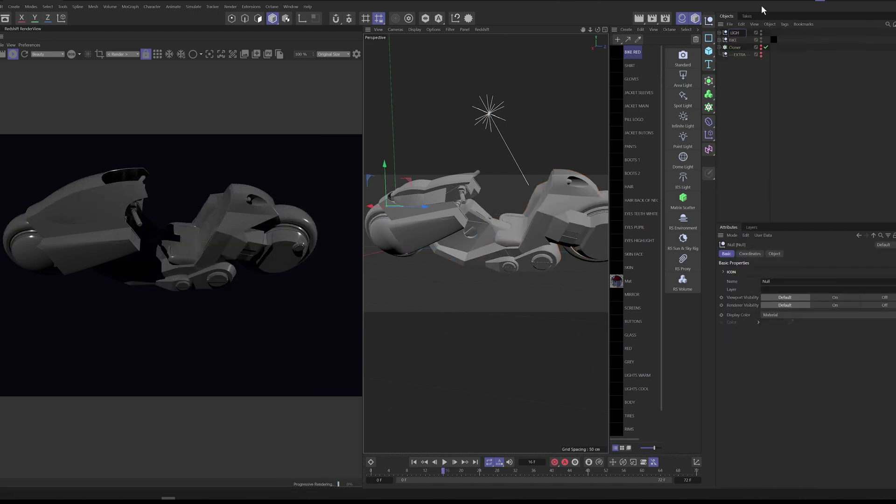
click(774, 40)
Open the BIKE RED shader graph and add the yma_toon_shader_v1.0 preset to it.
double_click(616, 53)
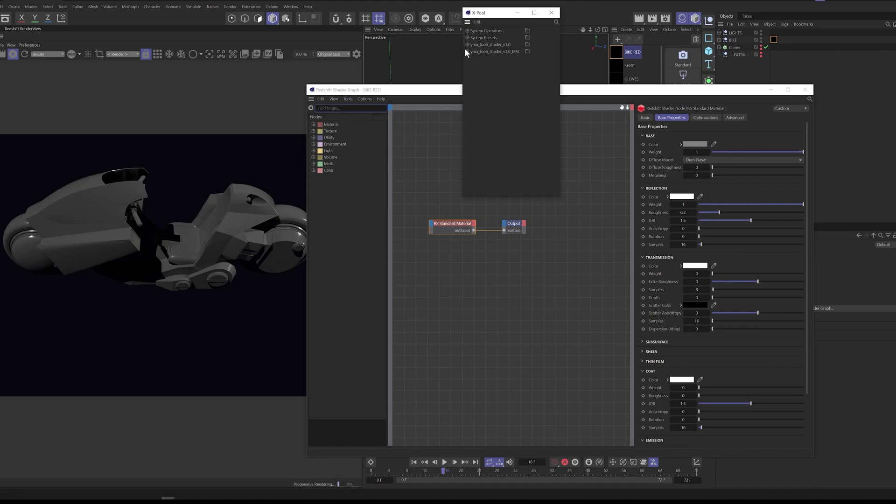
click(466, 44)
drag(483, 51, 445, 148)
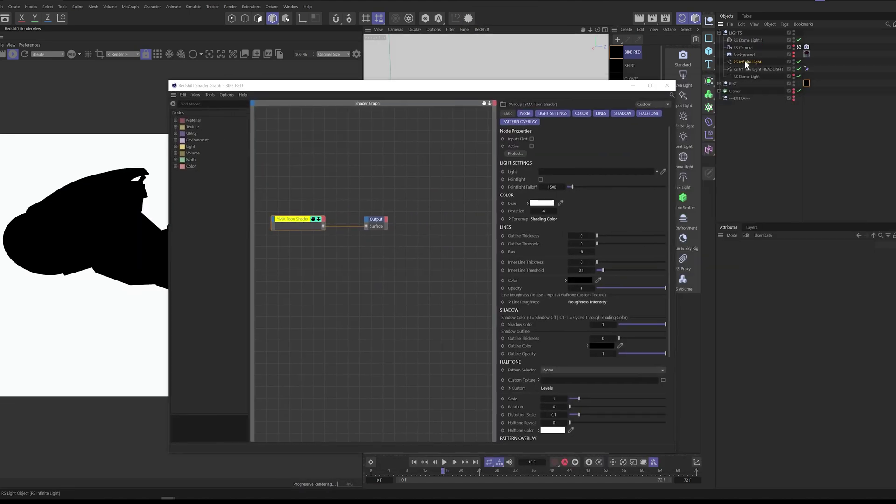
Link the RS Infinite Light to the toon shader's Light setting.
drag(745, 62, 563, 173)
click(561, 114)
drag(575, 86, 699, 93)
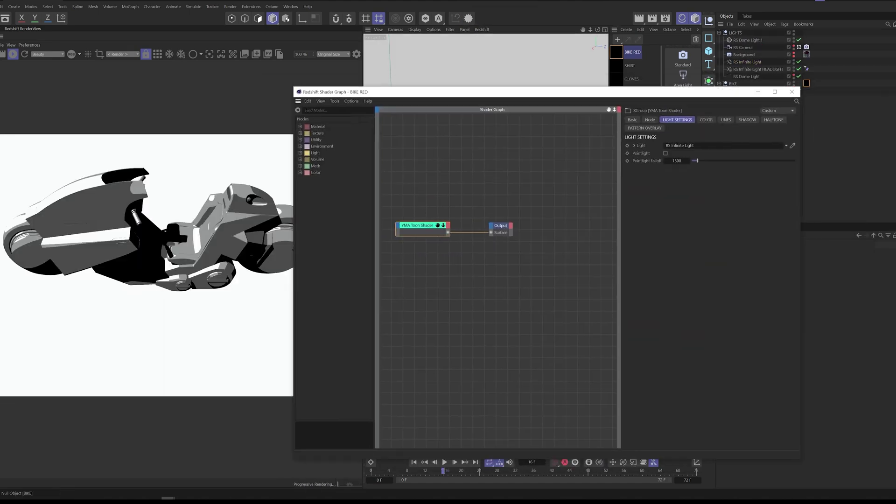
click(666, 154)
click(709, 121)
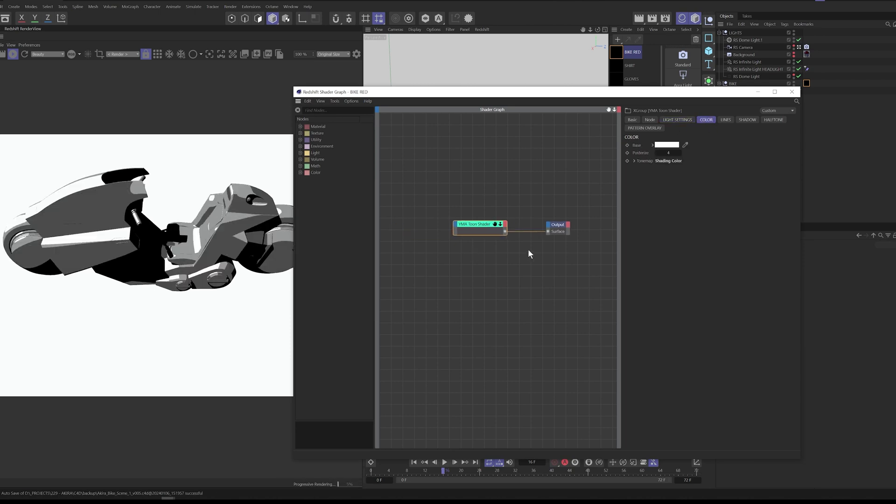
Set the toon shader's outline thickness to 0.3, inner line thickness and threshold to 0.15, and line colour to bright green.
click(726, 120)
text(0.3)
key(Return)
click(705, 190)
drag(721, 239, 777, 239)
click(779, 198)
text(0.15)
key(Return)
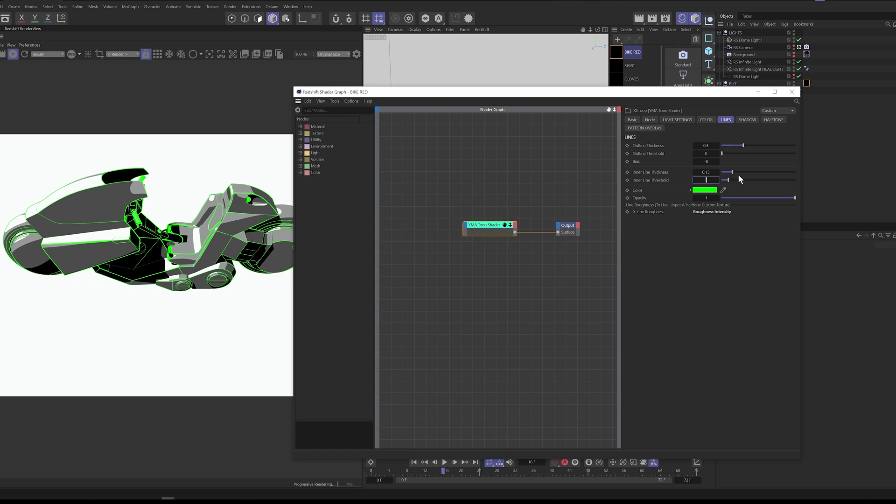
Set the toon shader's Posterize value to 2 and expand the shading colour ramp.
shift+click(706, 120)
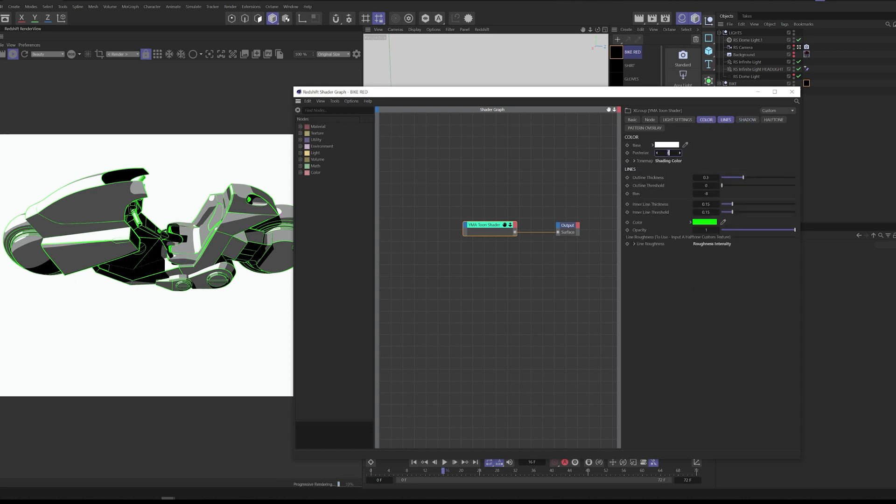
text(2)
key(Return)
click(635, 161)
click(638, 187)
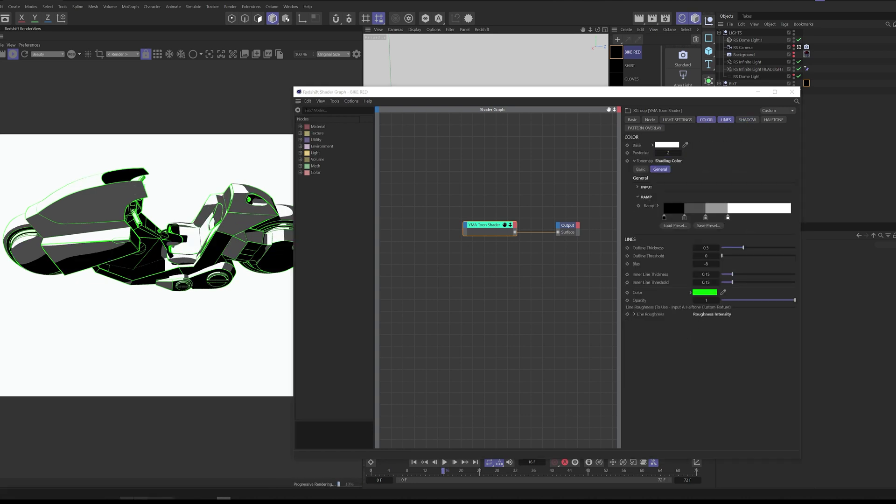
Switch to the Akira reference images and add a Color Abs node set to the reference bike's dark red.
click(127, 498)
double_click(757, 148)
right_drag(764, 229, 375, 302)
drag(319, 92, 454, 75)
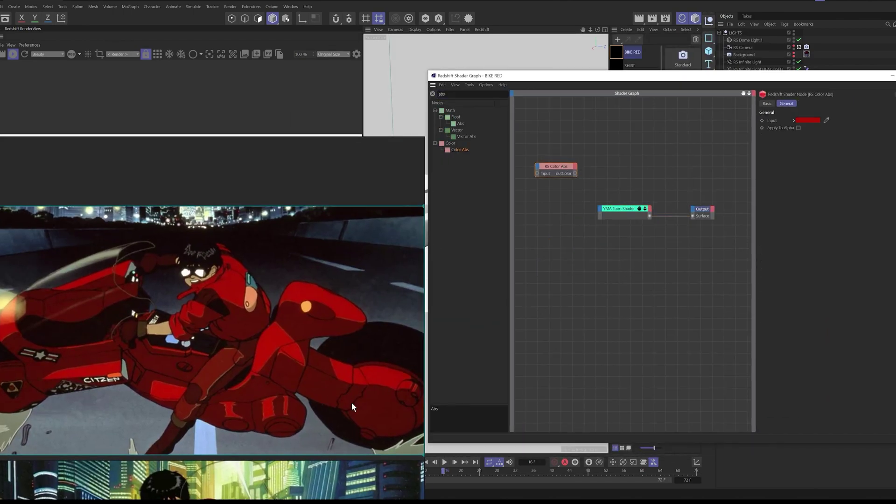
right_drag(353, 402, 568, 271)
key(ctrl+m)
Rearrange the shader graph nodes and add a Color Layer node above the toon shader.
drag(575, 173, 547, 180)
drag(621, 210, 693, 216)
drag(621, 75, 550, 71)
drag(497, 210, 499, 204)
click(702, 232)
text(layer)
drag(390, 125, 576, 156)
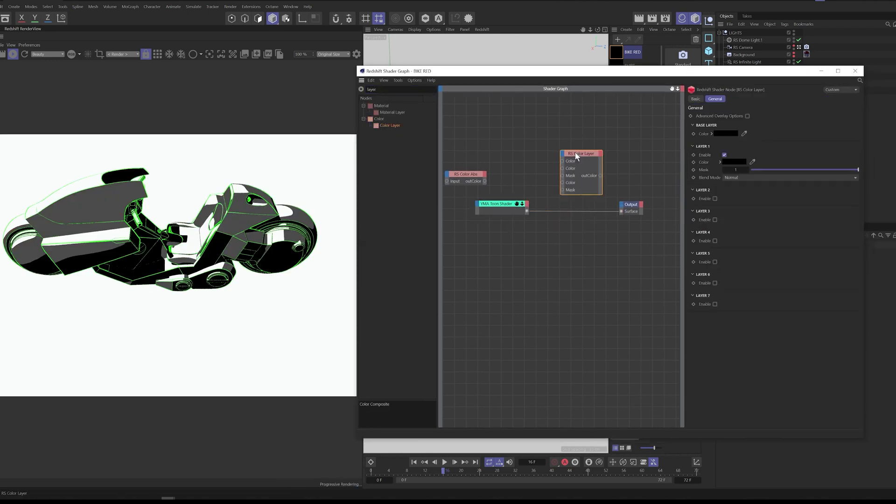
Import the bike's texture files into the shader graph and delete the surplus main_body_Base_Color texture node.
key(alt+Tab)
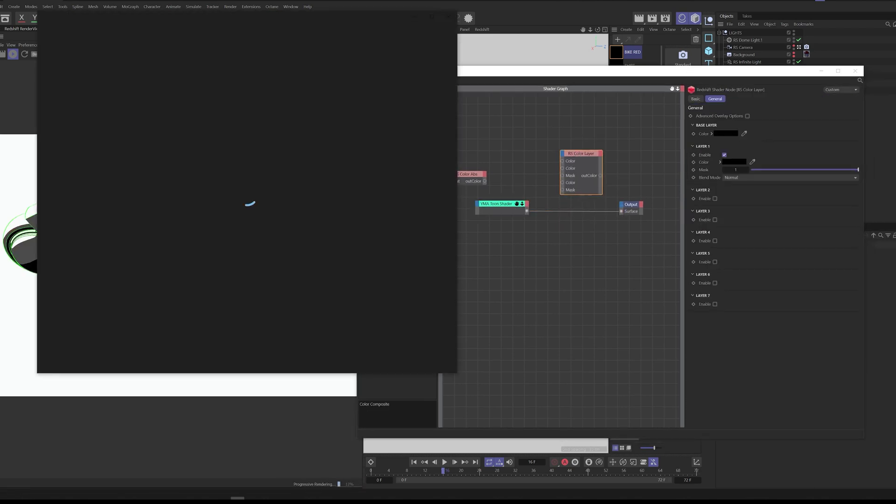
click(449, 19)
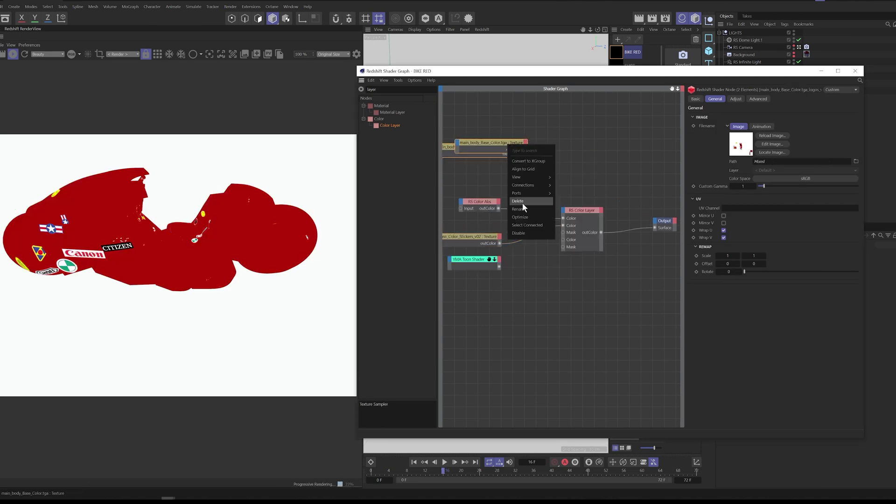
click(518, 201)
Wire the toon shader into the Color Layer node's second layer, enable that layer and change its blend mode.
click(476, 264)
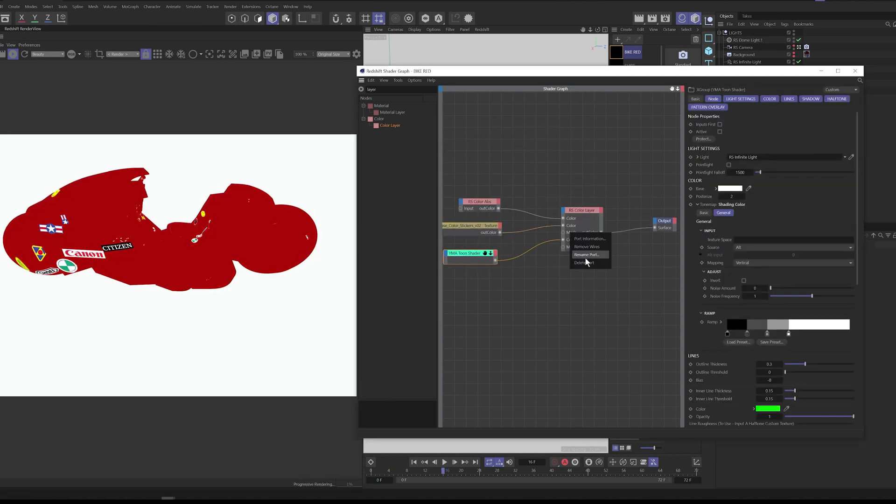
click(579, 211)
click(724, 198)
click(752, 222)
click(756, 274)
Brighten the darkest knot of the toon shader's shading ramp to a value of 51%.
click(479, 254)
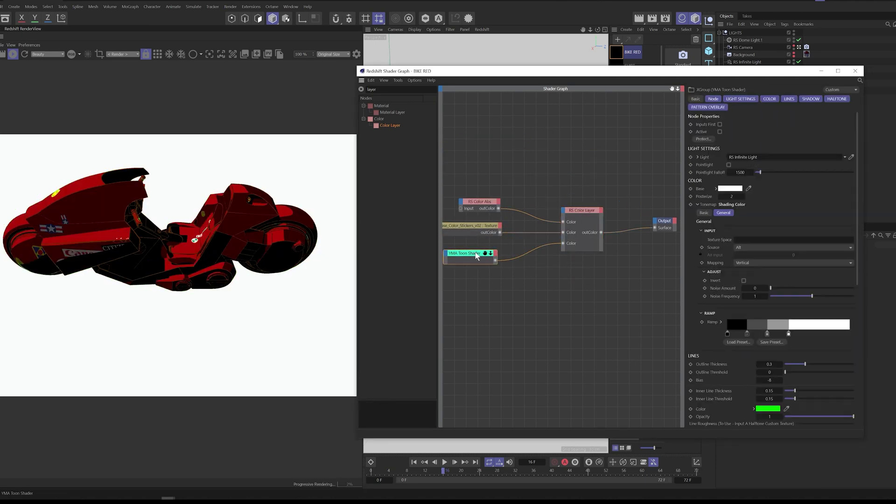
click(769, 99)
click(710, 166)
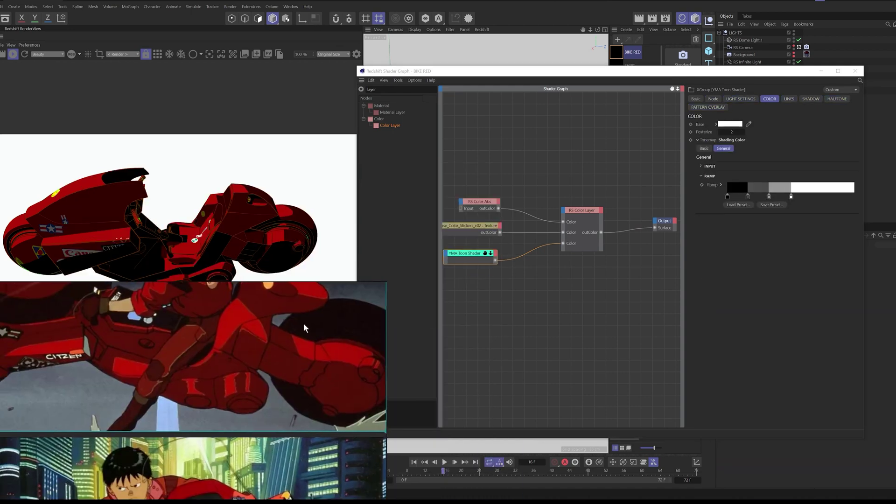
click(721, 186)
click(728, 197)
click(805, 271)
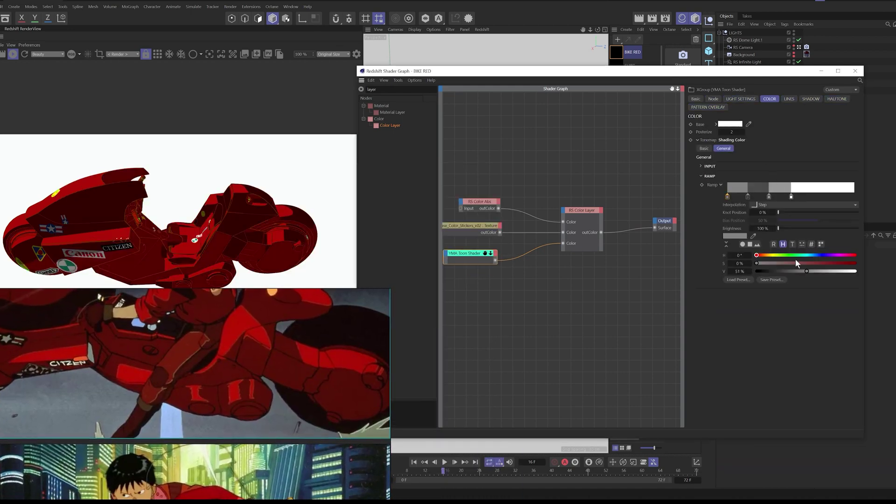
Reduce the shading ramp to two tones, tinting the shadow knot to hue 217°, saturation 22% and value 61% against the reference.
mouse_move(748, 196)
mouse_down()
mouse_move(753, 210)
mouse_move(761, 197)
mouse_up()
click(809, 255)
drag(807, 263, 804, 272)
click(761, 197)
click(774, 264)
drag(792, 197, 762, 198)
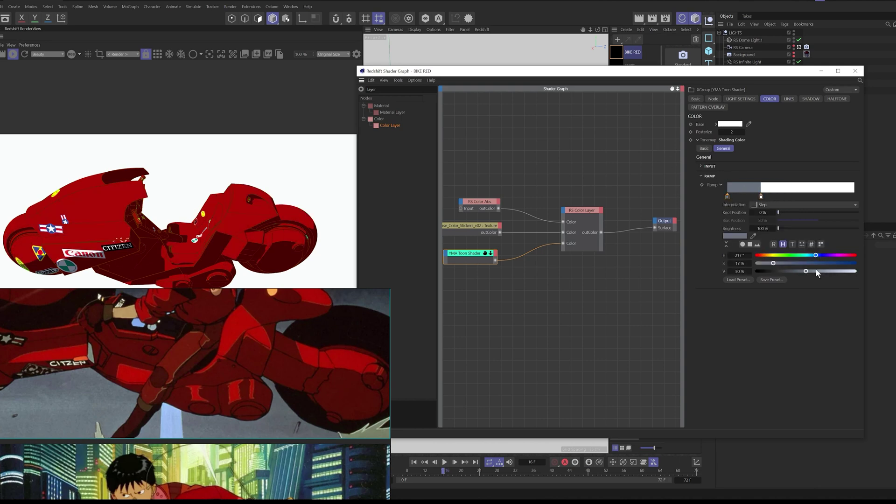
middle_drag(262, 345, 282, 328)
middle_drag(179, 296, 274, 358)
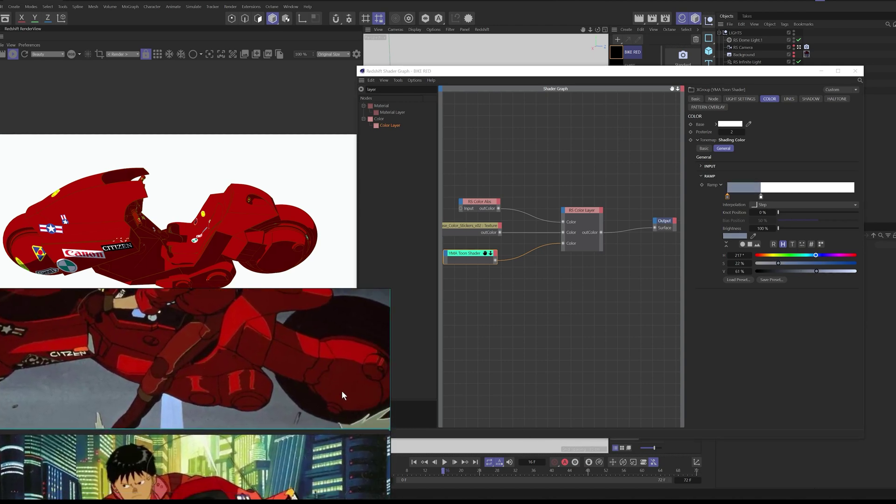
Switch the render view's camera to Auto and orbit in close to the bike's handlebar area.
drag(552, 72, 895, 82)
click(146, 54)
alt+drag(488, 240, 466, 226)
alt+right_drag(466, 226, 482, 234)
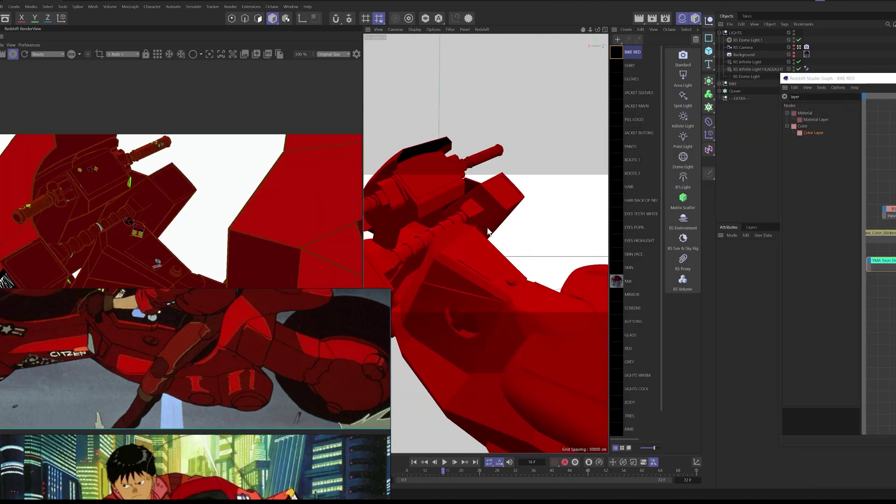
alt+drag(483, 234, 478, 244)
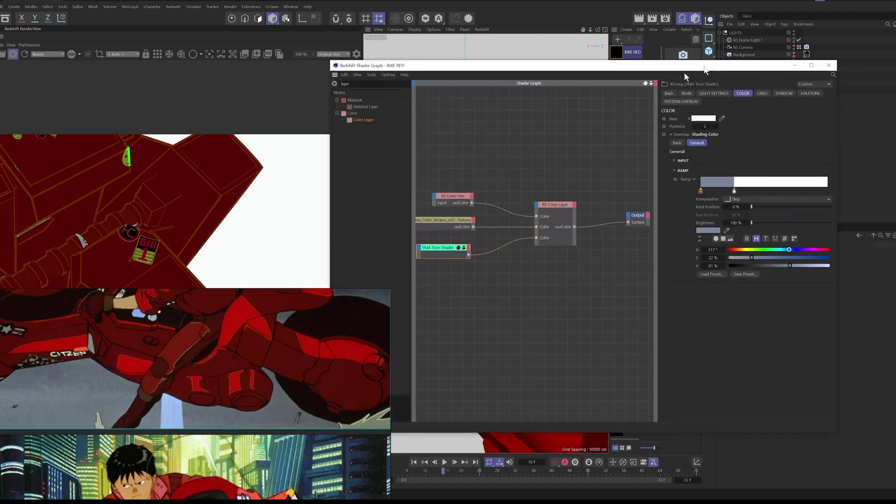
Add a Ray Switch node to the BIKE RED graph and connect it to the Output surface.
text(swit)
drag(369, 113, 629, 222)
drag(423, 66, 525, 208)
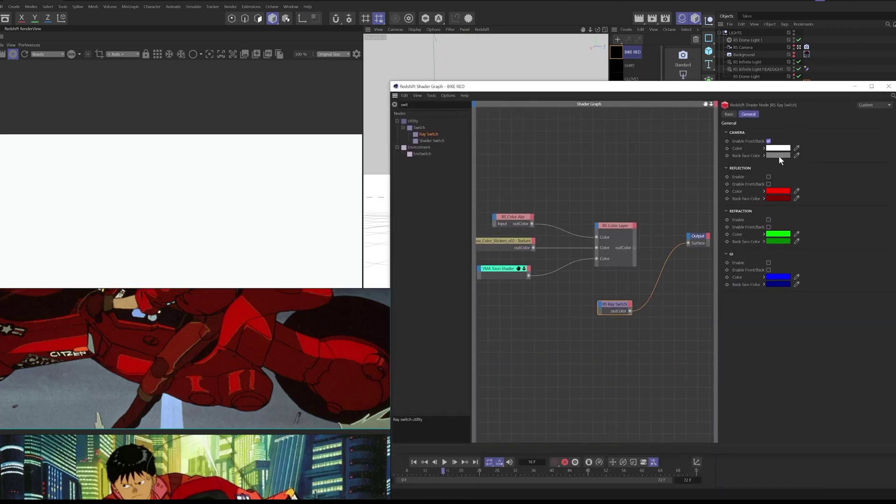
Duplicate the Color Layer node and connect the Color Abs and toon shader outputs to the copy.
drag(612, 226, 607, 299)
drag(532, 224, 590, 309)
drag(529, 276, 591, 331)
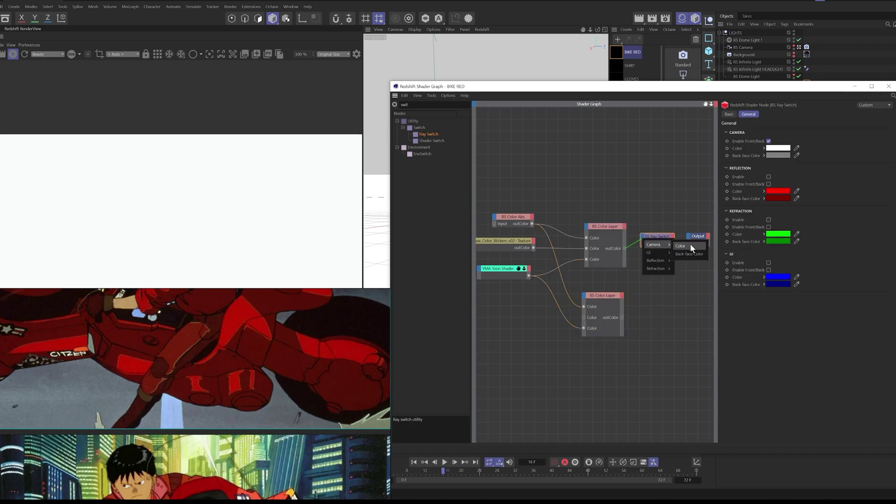
Connect the original Color Layer's output to the Ray Switch's camera Color input.
click(691, 246)
drag(622, 318, 643, 241)
click(664, 235)
Try another camera back-face colour on the Ray Switch and collapse its Reflection, Refraction and GI sections.
click(778, 156)
drag(822, 204, 757, 192)
click(851, 164)
drag(662, 86, 690, 89)
click(755, 172)
click(755, 181)
click(754, 190)
Check the back faces from another angle, then connect the second Color Layer to the Ray Switch's Back-face Color.
drag(481, 89, 863, 93)
mouse_move(500, 226)
alt+mouse_down()
mouse_move(447, 223)
mouse_move(503, 237)
mouse_move(507, 229)
alt+mouse_up()
drag(861, 94, 401, 77)
click(728, 146)
drag(792, 186, 743, 187)
click(803, 155)
drag(573, 309, 579, 295)
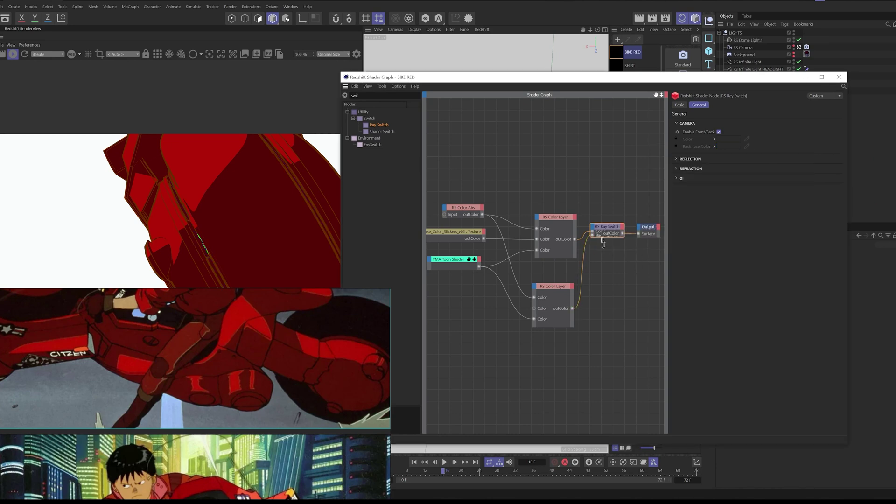
Tidy the Ray Switch and Output nodes, then move the shader graph aside and view the whole bike.
drag(608, 240, 608, 256)
drag(648, 227, 648, 234)
drag(600, 78, 894, 84)
alt+drag(519, 205, 515, 241)
Move the BIKE RED material from the BIKE group to its FRONT subgroup.
click(719, 83)
click(720, 33)
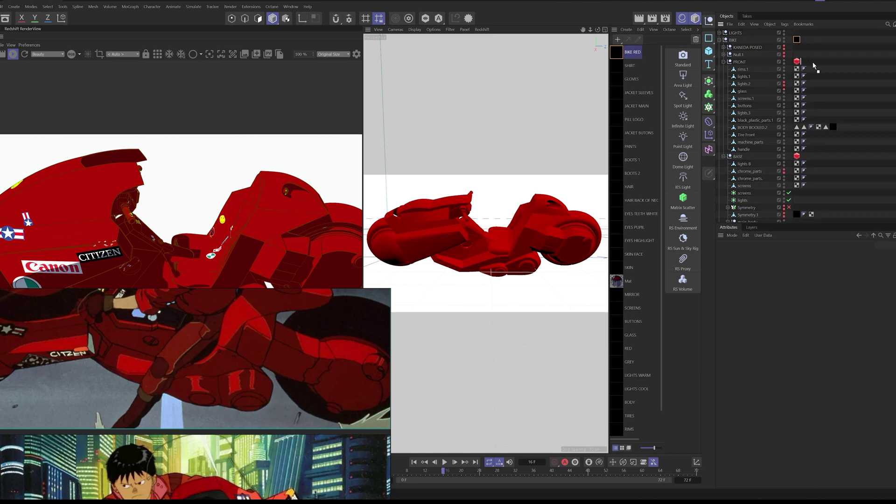
drag(813, 61, 814, 62)
scroll(747, 126, down, 5)
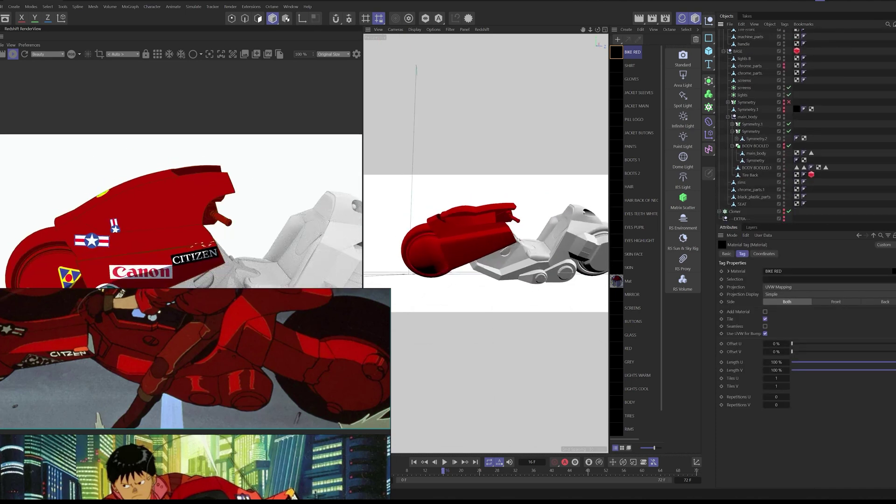
click(761, 146)
click(723, 51)
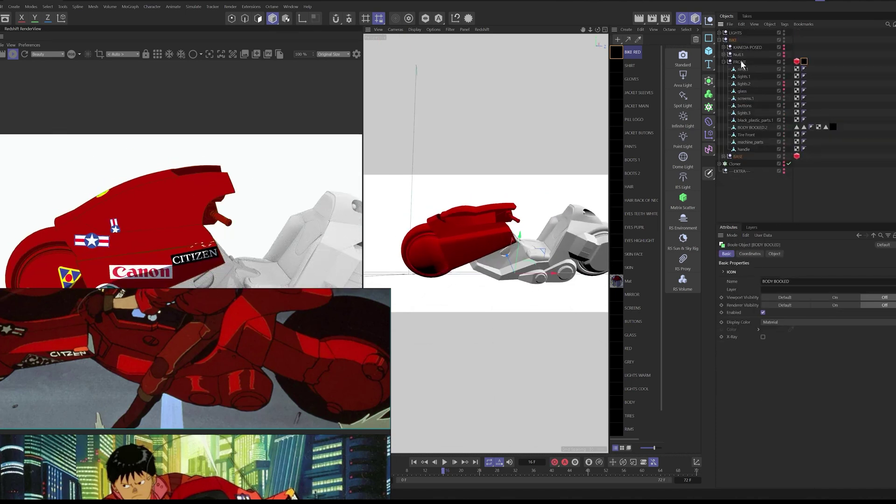
Create a new Redshift Standard material named GLASS and assign it to the glass object in the FRONT group.
click(742, 91)
click(627, 30)
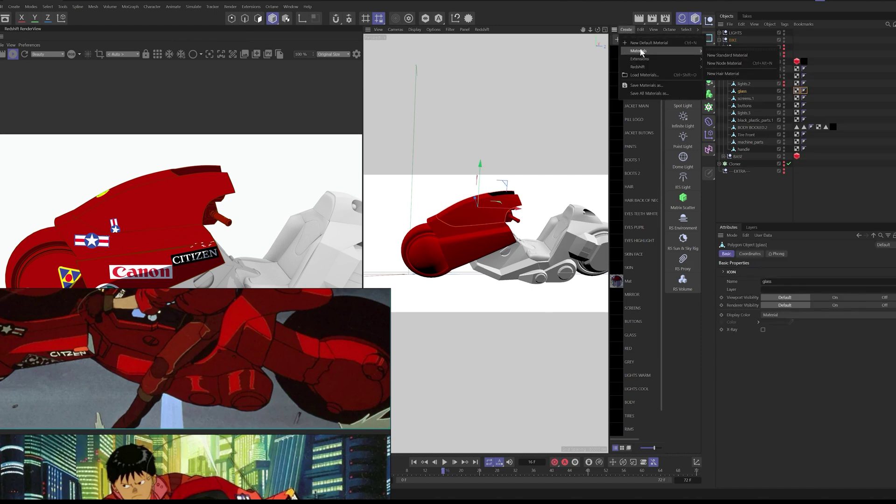
mouse_move(654, 66)
click(723, 66)
double_click(634, 52)
text(GLASS)
key(Return)
drag(620, 53, 748, 91)
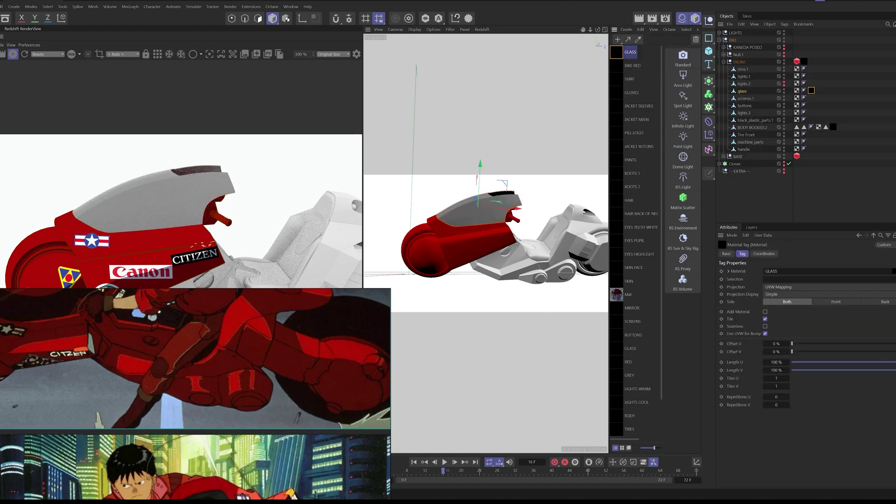
Open the GLASS shader graph and set the material's transmission weight to 1.
click(817, 308)
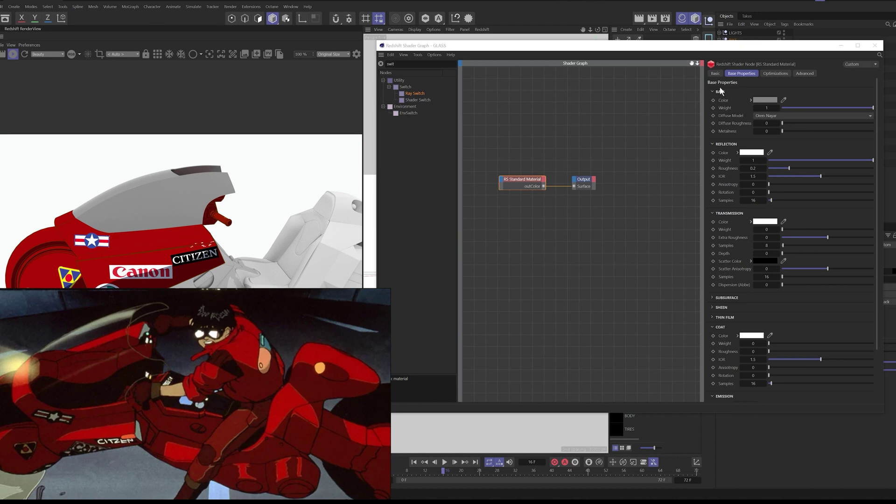
click(721, 92)
click(727, 101)
drag(784, 128, 879, 128)
click(727, 101)
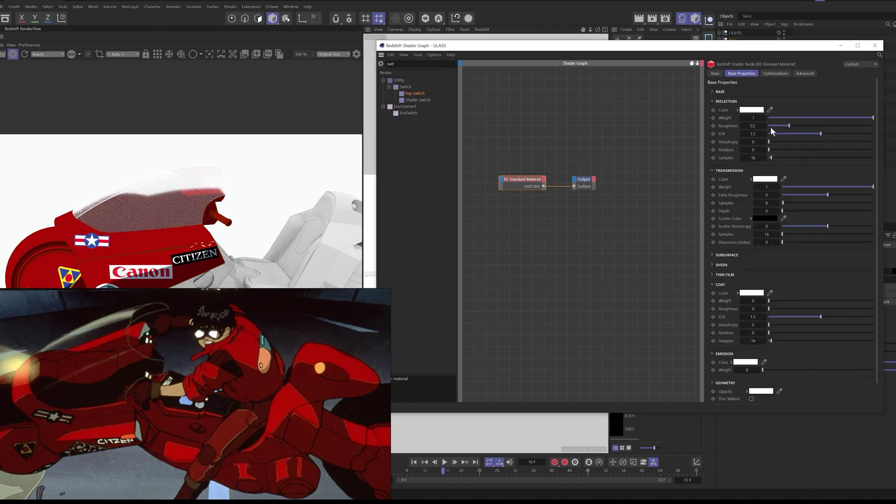
Lower the GLASS material's reflection roughness to 0.05 and check the windshield from another angle.
text(0.1)
key(Return)
drag(759, 126, 778, 120)
text(0.05)
key(Return)
drag(665, 47, 686, 226)
alt+drag(544, 196, 521, 195)
Add the YMA Toon Shader to the GLASS graph and connect it to the Output.
drag(603, 226, 585, 81)
click(468, 19)
click(549, 39)
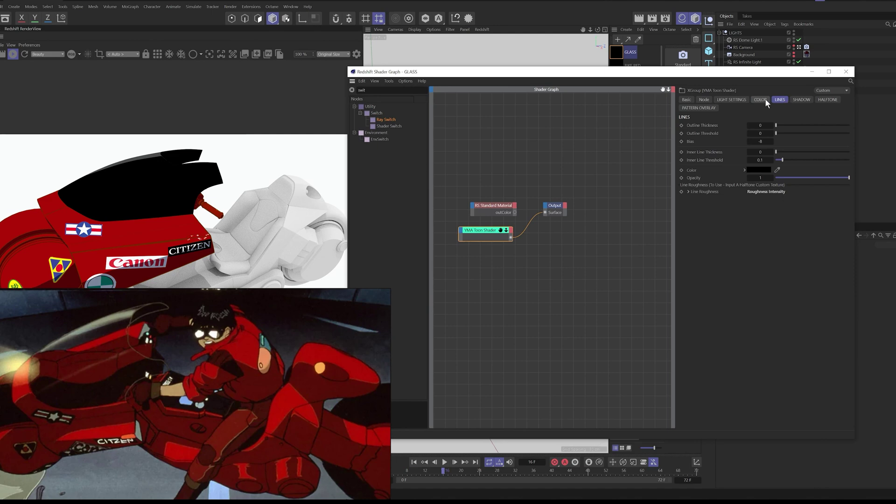
Set the GLASS toon shader's outline thickness to 0.3, inner line thickness to 0.15 and line color to white.
click(723, 133)
click(780, 100)
click(759, 170)
drag(775, 209, 841, 209)
drag(775, 216, 847, 203)
click(832, 178)
double_click(760, 125)
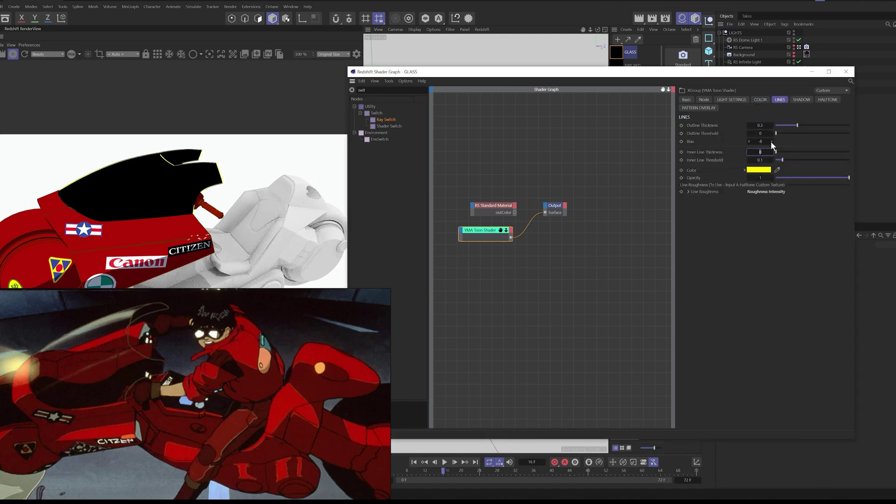
click(759, 170)
drag(775, 225, 840, 225)
click(832, 179)
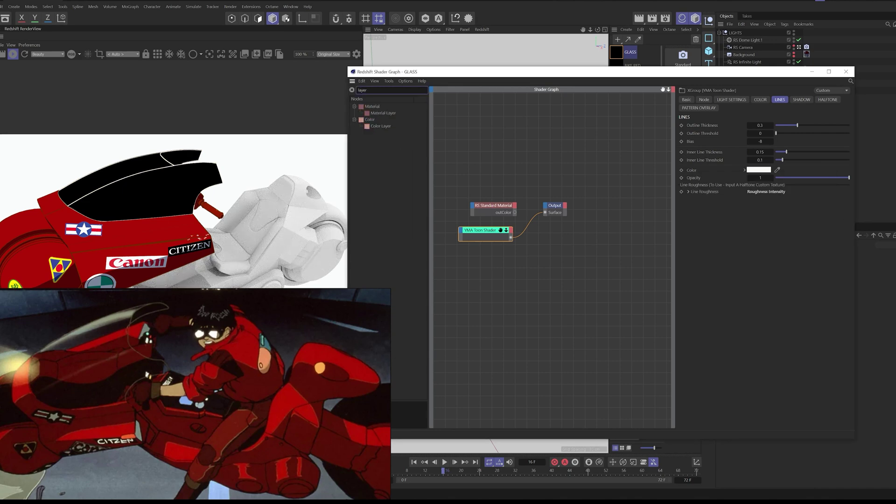
Try combining the RS Standard Material and YMA Toon Shader through an RS Color Layer node connected to the Output.
drag(377, 127, 555, 160)
drag(555, 206, 638, 216)
drag(548, 159, 555, 200)
drag(494, 206, 492, 203)
drag(513, 210, 540, 207)
drag(495, 232, 498, 237)
drag(513, 244, 628, 222)
drag(561, 200, 571, 211)
drag(492, 203, 493, 202)
click(568, 211)
click(736, 179)
click(731, 202)
Try an RS Material Blender feeding the Output, with the standard material as base and the toon shader as Layer 1 Material Color.
drag(395, 113, 571, 174)
drag(514, 209, 568, 175)
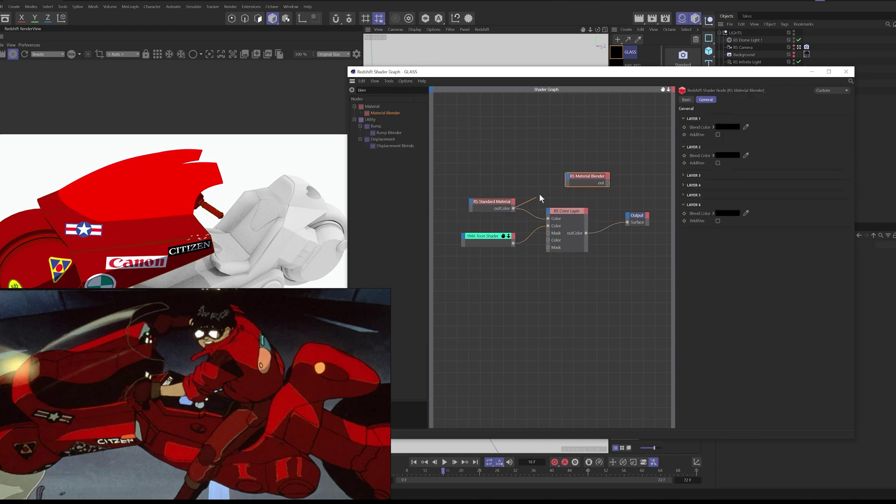
click(583, 181)
drag(500, 202, 503, 160)
drag(586, 176, 579, 180)
drag(601, 187, 627, 222)
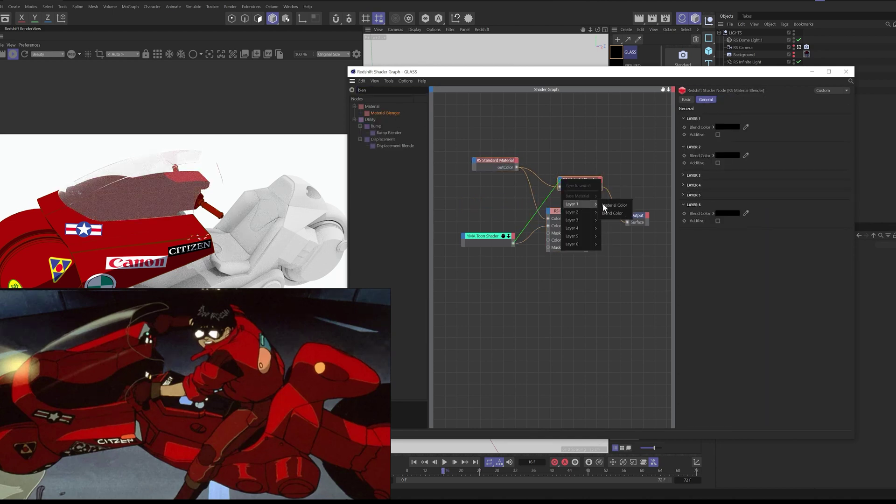
click(615, 205)
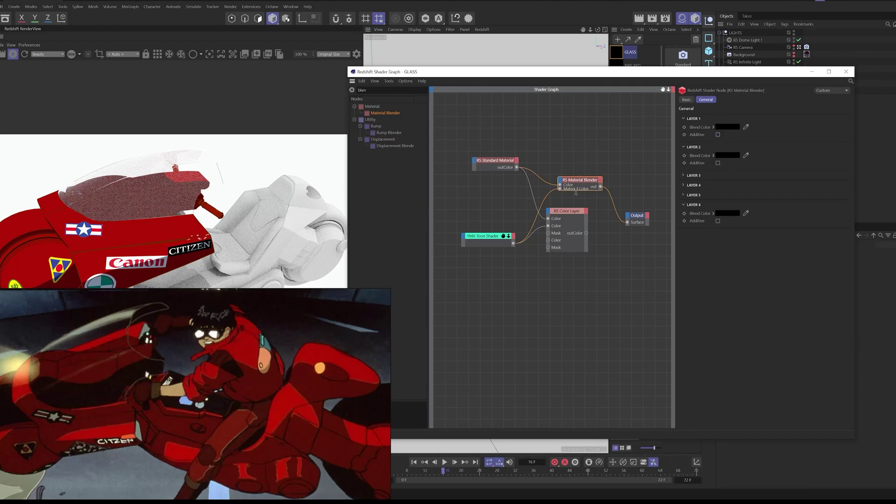
drag(576, 211, 580, 248)
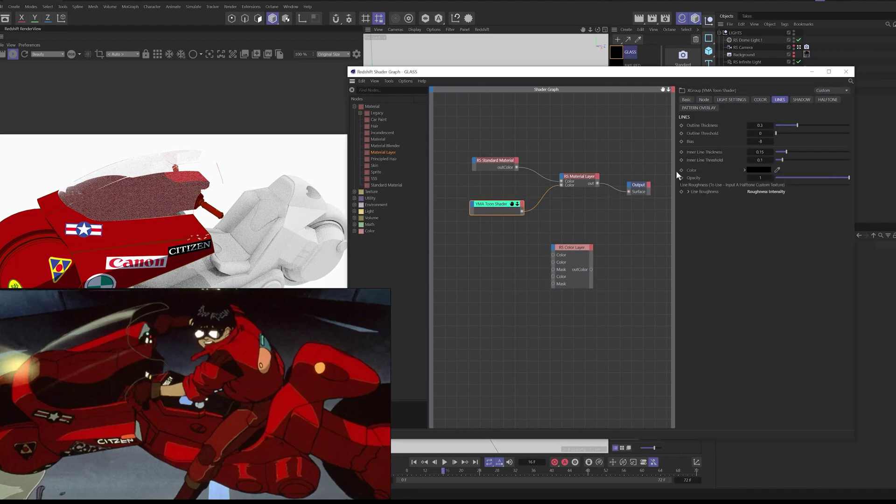
Combine the standard material and toon shader through an RS Material Layer node, and set the toon line color to white.
click(587, 174)
click(727, 135)
click(729, 152)
click(504, 208)
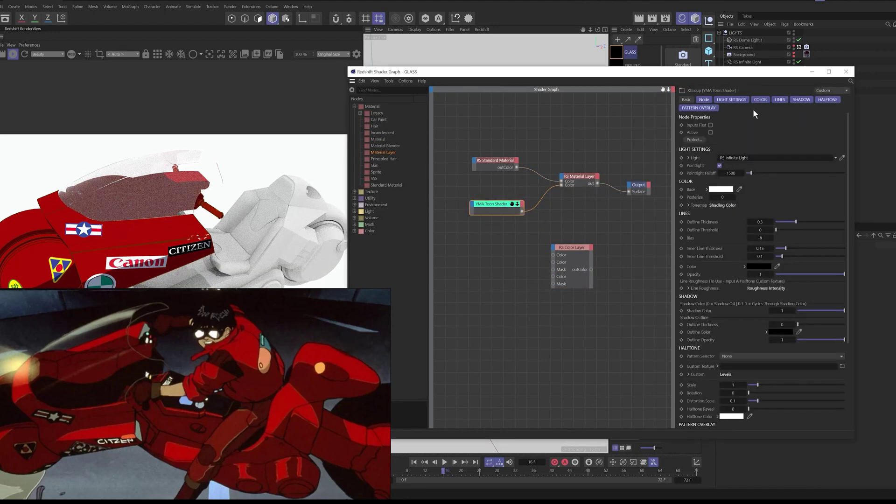
click(780, 99)
click(759, 171)
drag(732, 214, 689, 206)
click(833, 181)
Delete the unused RS Color Layer node and readjust the toon shader's line color in the GLASS graph.
right_click(575, 248)
click(587, 306)
click(496, 205)
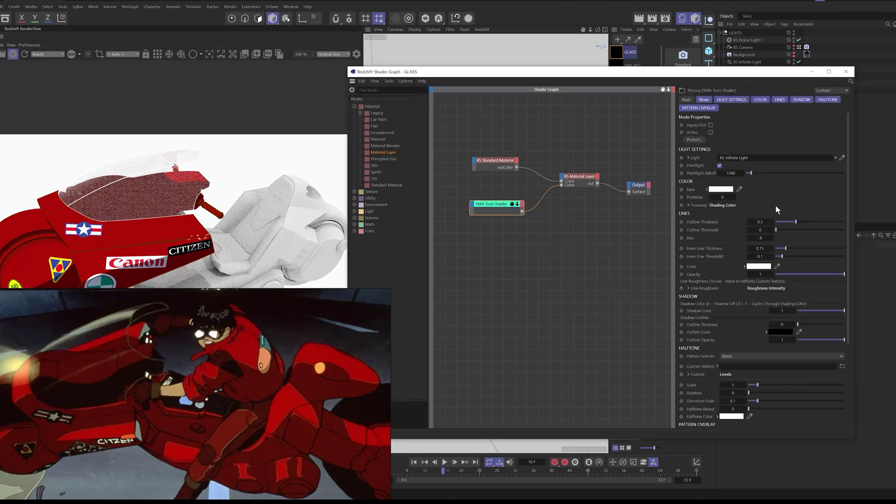
click(780, 99)
click(760, 171)
click(815, 253)
click(832, 181)
click(846, 71)
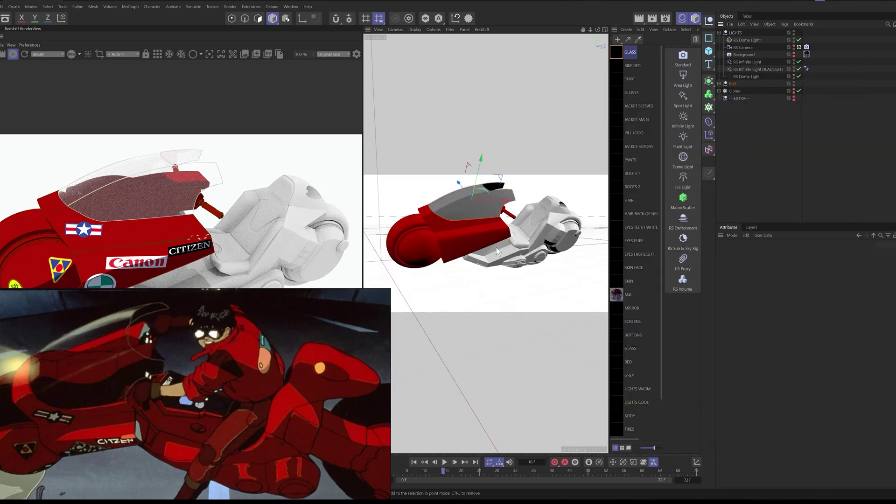
Rename the bike material BIKE RED / STICKERS, duplicate it as BIKE RED and assign the copy to the BASE group.
mouse_move(492, 249)
alt+mouse_down()
mouse_move(510, 237)
mouse_move(482, 240)
mouse_move(491, 219)
mouse_move(495, 236)
alt+mouse_up()
double_click(633, 66)
key(Return)
ctrl+drag(637, 66, 741, 102)
key(Return)
click(488, 254)
key(s)
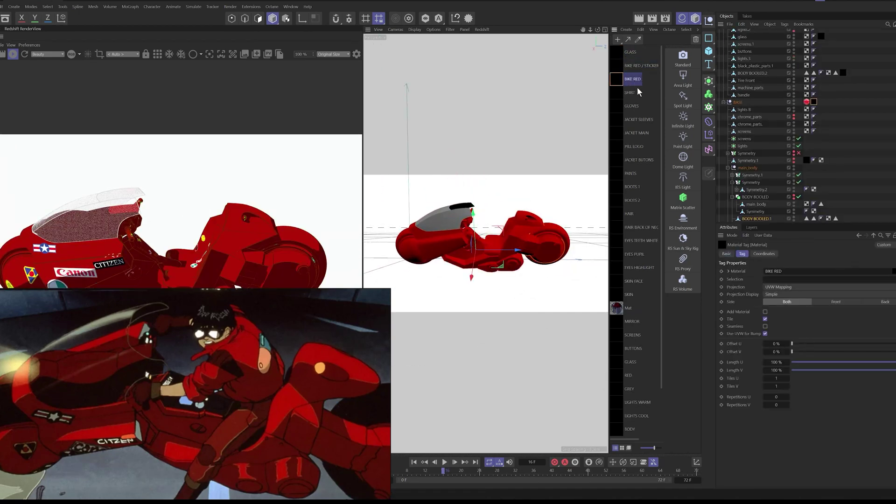
Delete the sticker texture nodes from the BIKE RED graph and disable Layer 1 of its RS Color Layer.
double_click(616, 80)
click(612, 204)
key(Delete)
click(562, 275)
key(Delete)
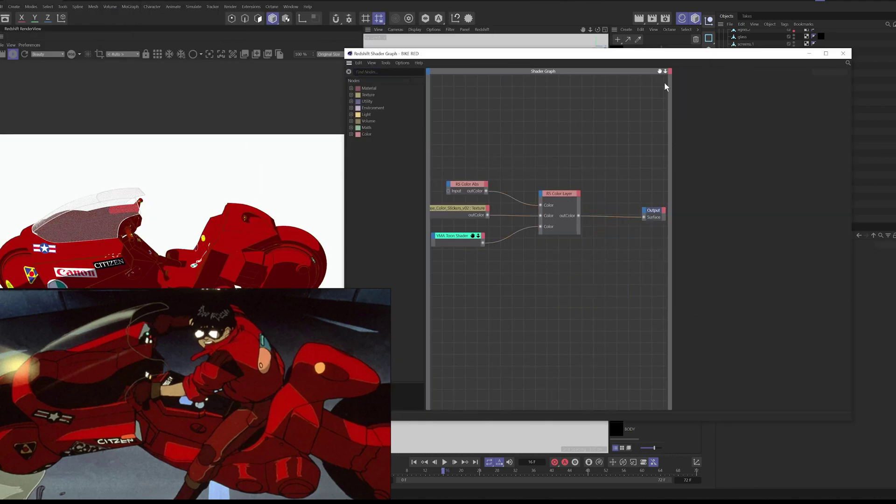
click(468, 209)
key(Delete)
click(559, 195)
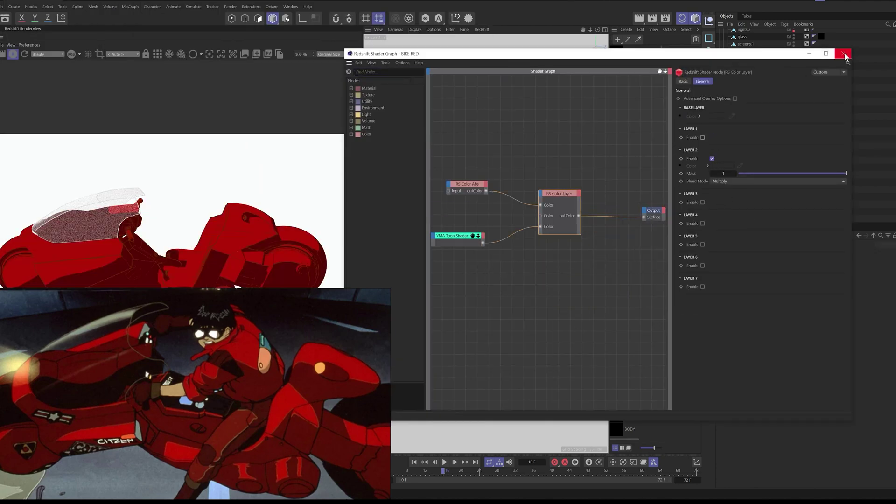
click(712, 138)
click(844, 53)
Check the two bike red materials and delete the material tag from the FRONT group.
double_click(617, 80)
double_click(616, 66)
click(504, 2)
click(814, 102)
alt+drag(527, 233, 516, 250)
scroll(516, 250, up, 3)
click(427, 254)
click(814, 33)
key(Delete)
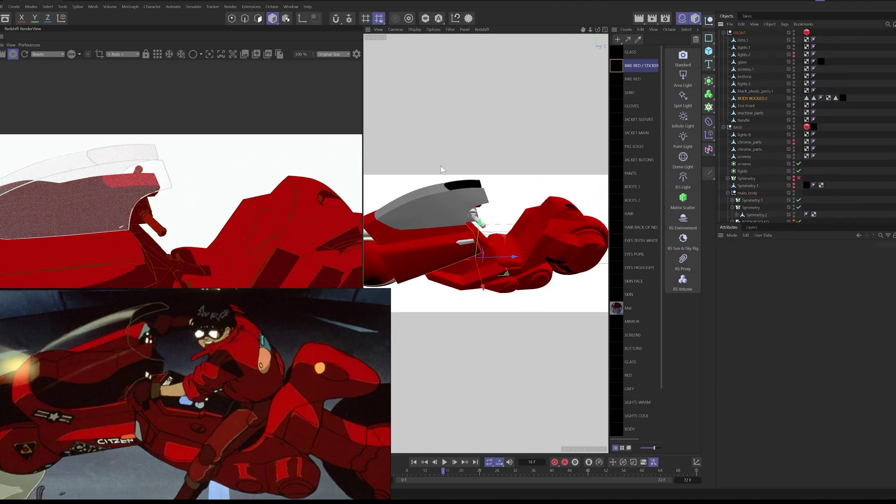
Try restricting the material on BODY BOOLED.2 to Polygon Selection #1.
alt+middle_drag(476, 253, 482, 232)
scroll(482, 232, down, 3)
click(843, 99)
click(815, 98)
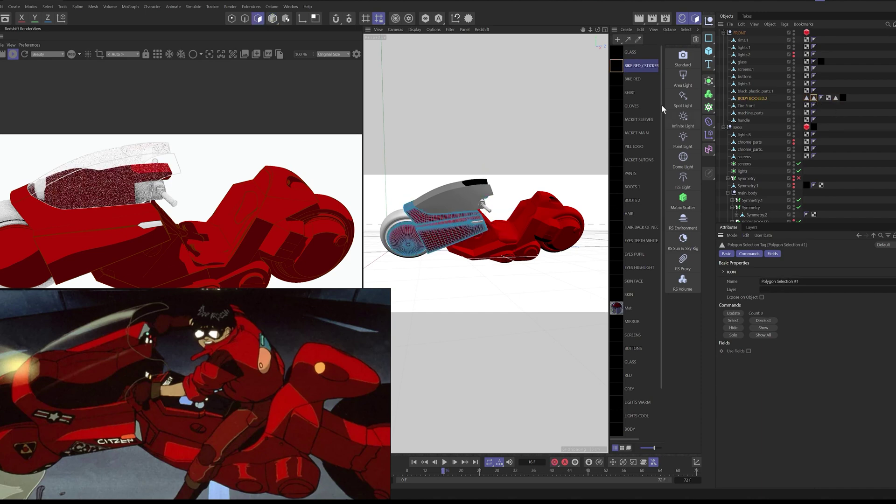
click(814, 98)
drag(817, 100, 821, 279)
click(855, 96)
double_click(844, 98)
drag(572, 21, 761, 77)
click(480, 178)
click(863, 73)
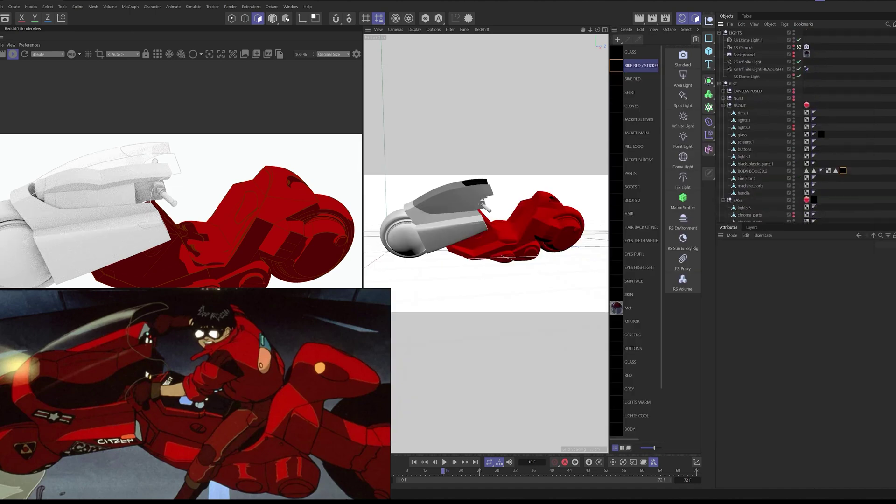
Remove the leftover material tag from BODY BOOLED.2 and assign BIKE RED / STICKERS to it.
scroll(770, 61, down, 2)
click(633, 79)
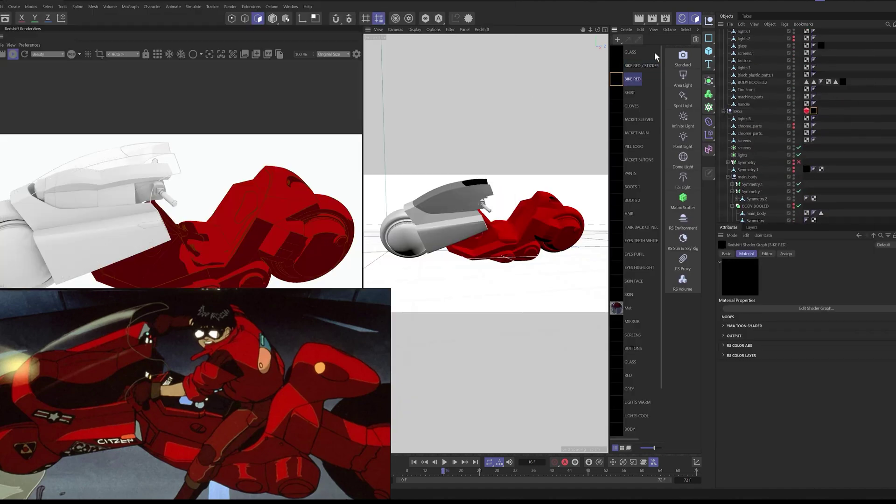
drag(761, 83, 848, 84)
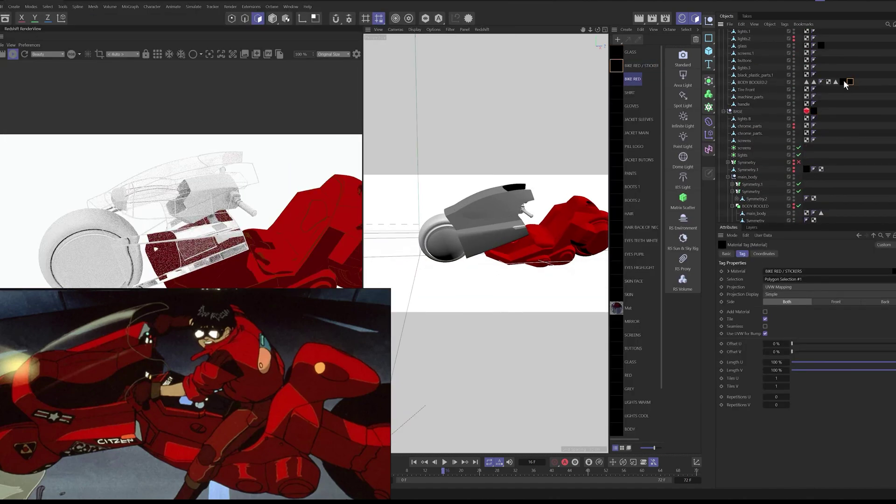
key(Delete)
drag(630, 66, 761, 83)
alt+drag(509, 227, 538, 236)
Duplicate BIKE RED as LIGHTS ORANGE, recolor it orange and assign it to lights.3.
click(489, 219)
ctrl+drag(633, 79, 641, 86)
double_click(633, 93)
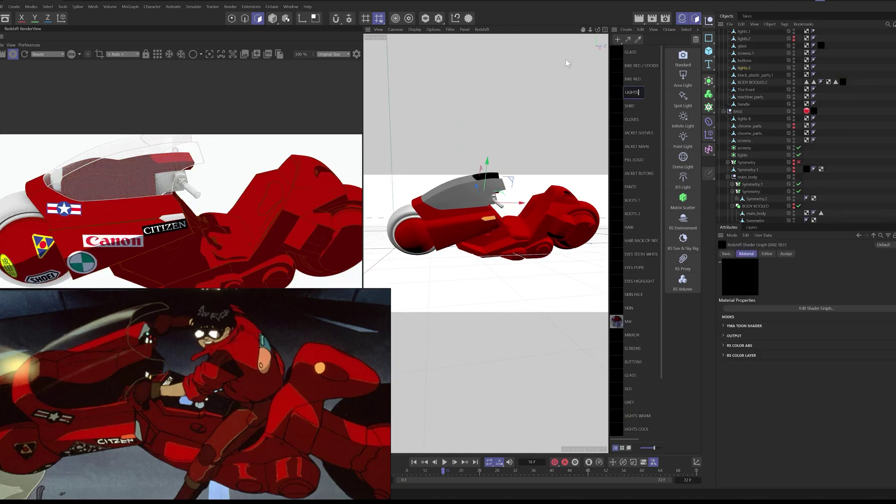
click(816, 308)
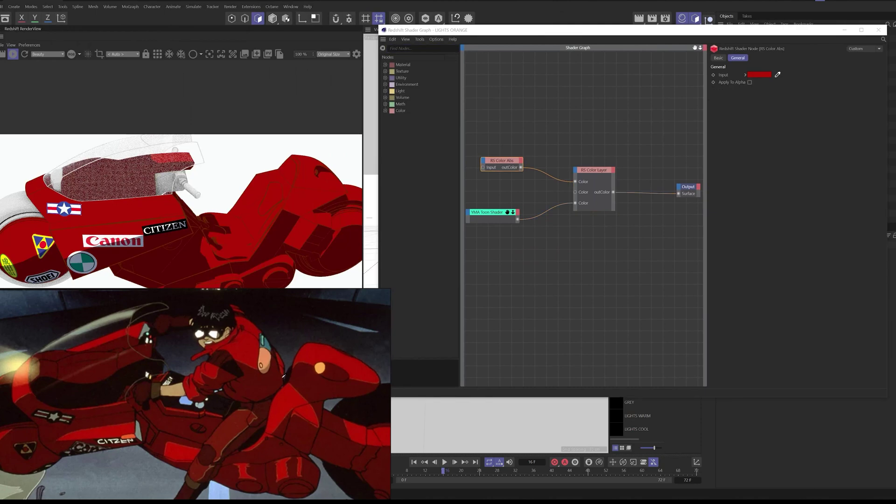
click(879, 29)
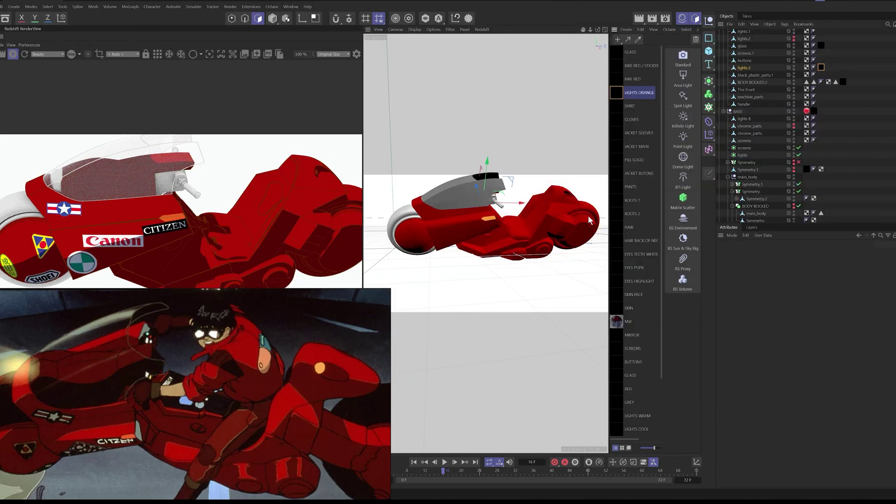
Assign the SEAT material to the SEAT object and check its shader graph.
click(547, 206)
drag(567, 162, 556, 186)
drag(617, 416, 743, 204)
double_click(617, 415)
drag(424, 5, 681, 41)
click(669, 86)
click(741, 95)
click(788, 41)
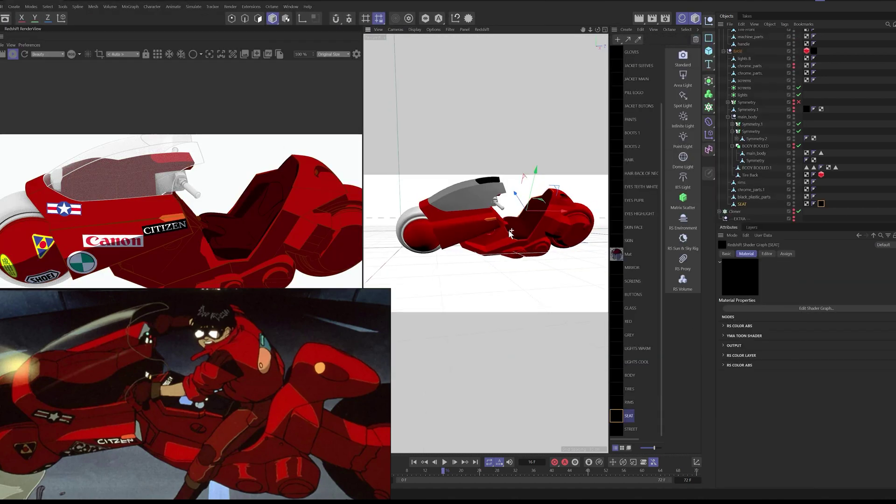
Assign the TIRES material to both Tire Front and Tire Back.
drag(562, 224, 585, 183)
key(ctrl+z)
ctrl+click(747, 30)
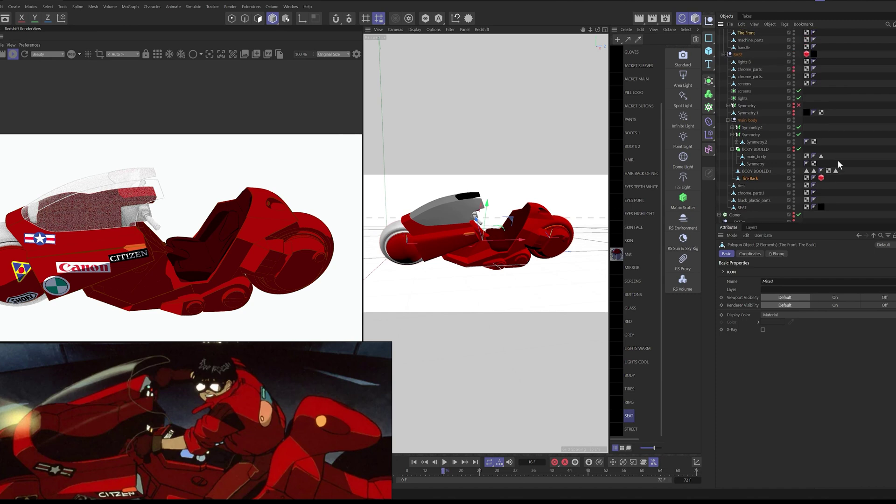
drag(749, 33, 749, 33)
click(616, 391)
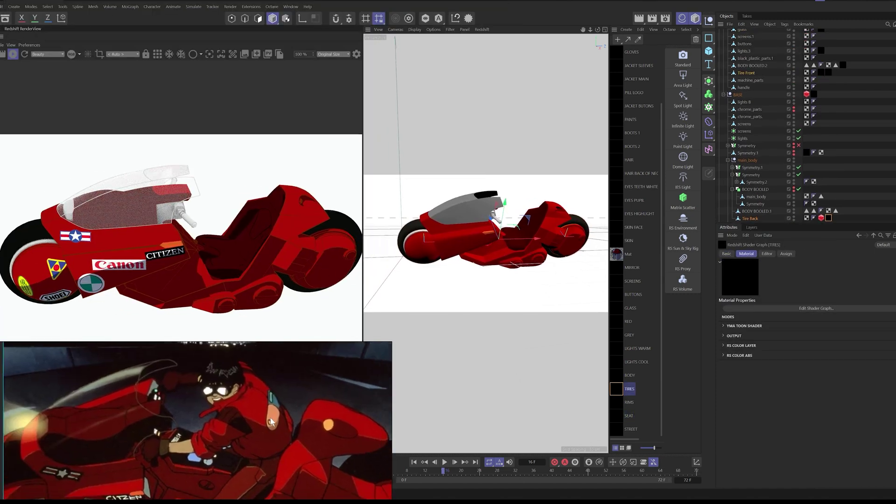
Assign the SCREENS material to the screens.1 object on the handlebar console.
alt+drag(496, 233, 455, 275)
scroll(481, 224, up, 5)
click(481, 216)
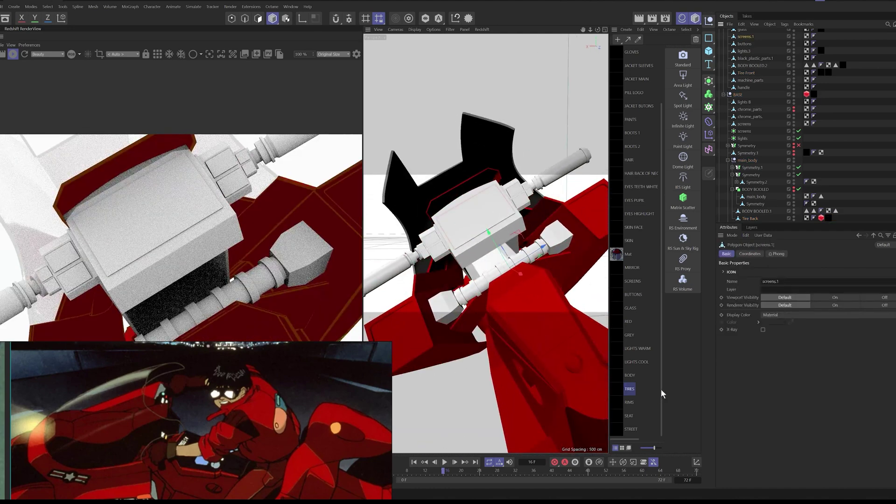
scroll(635, 317, up, 1)
double_click(630, 299)
click(510, 4)
drag(626, 299, 480, 218)
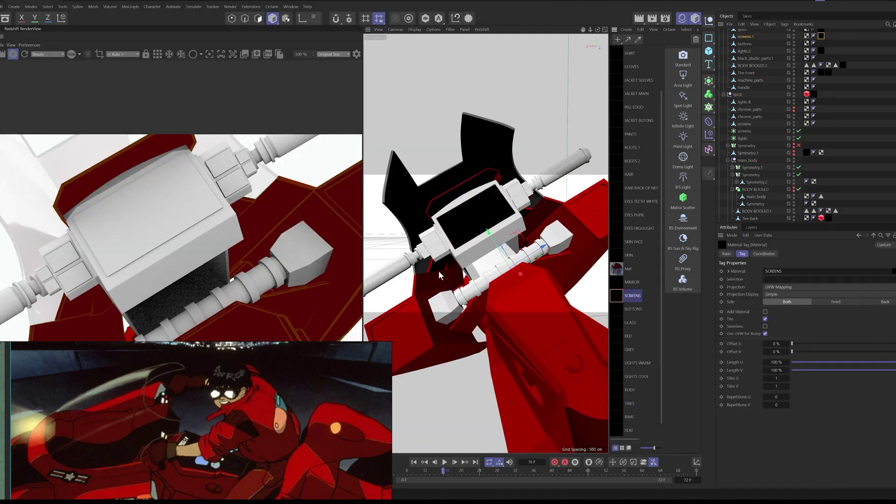
Assign the BUTTONS material to the console's buttons object and check its shader graph.
alt+drag(435, 276, 474, 264)
click(474, 265)
drag(747, 45, 747, 44)
alt+drag(518, 252, 465, 202)
double_click(617, 310)
click(503, 6)
Assign the MIRROR material to the MIRRORS polygon selection of BODY BOOLED.2.
scroll(504, 261, down, 5)
scroll(539, 267, down, 3)
click(746, 131)
scroll(504, 299, up, 3)
click(814, 66)
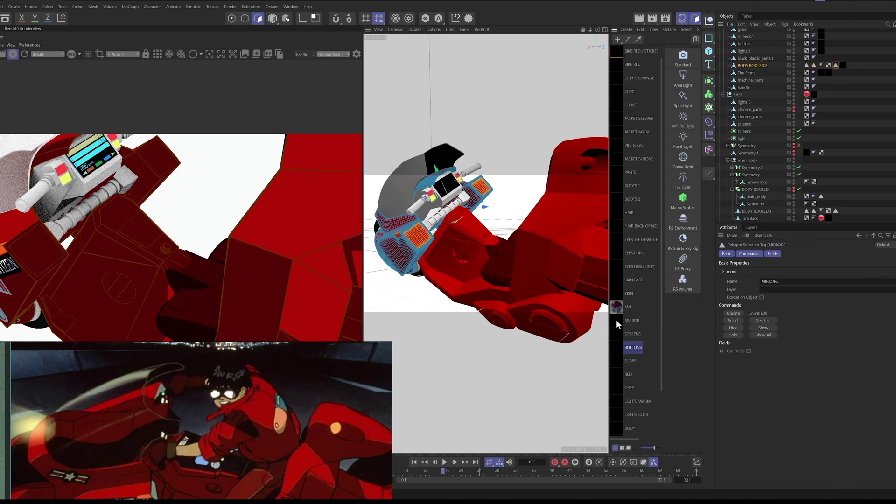
double_click(617, 320)
click(362, 167)
click(355, 206)
click(503, 5)
drag(617, 320, 766, 66)
Inspect the mirror up close and set the intensity of RS Dome Light 1 to 1.
alt+drag(495, 224, 534, 248)
scroll(758, 56, up, 5)
click(752, 40)
click(775, 254)
drag(808, 309, 786, 308)
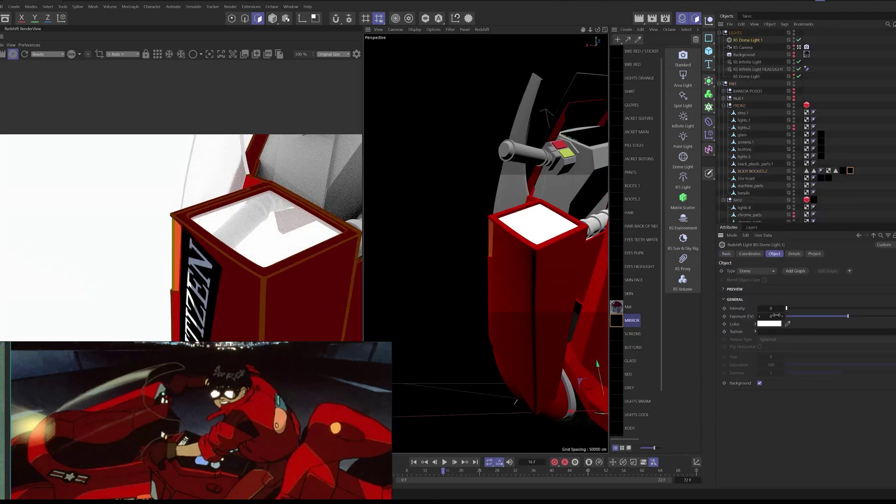
scroll(572, 257, down, 5)
alt+drag(537, 253, 512, 259)
double_click(771, 308)
text(1)
key(Return)
Sample the dome light's color from the dark blue background of the reference frame and view the whole bike.
click(788, 324)
click(70, 353)
alt+right_drag(496, 255, 508, 252)
alt+drag(508, 251, 531, 262)
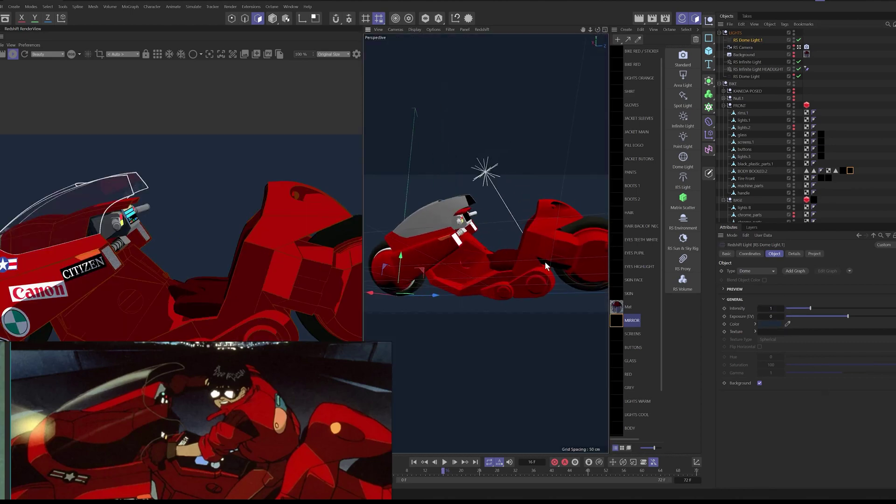
Darken the green line color of the toon shader in the LIGHTS ORANGE material.
double_click(638, 78)
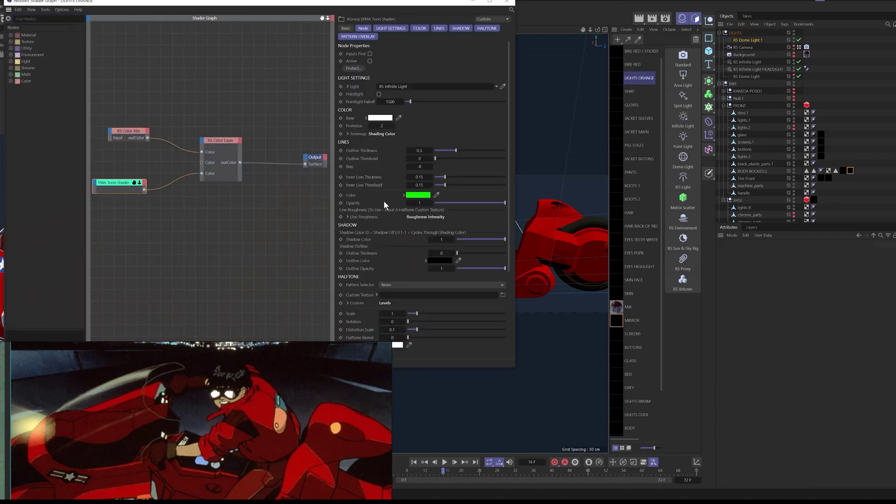
click(418, 195)
drag(366, 269, 344, 284)
click(492, 205)
click(507, 2)
Darken the toon shader's line color in the BIKE RED / STICKERS material.
click(639, 50)
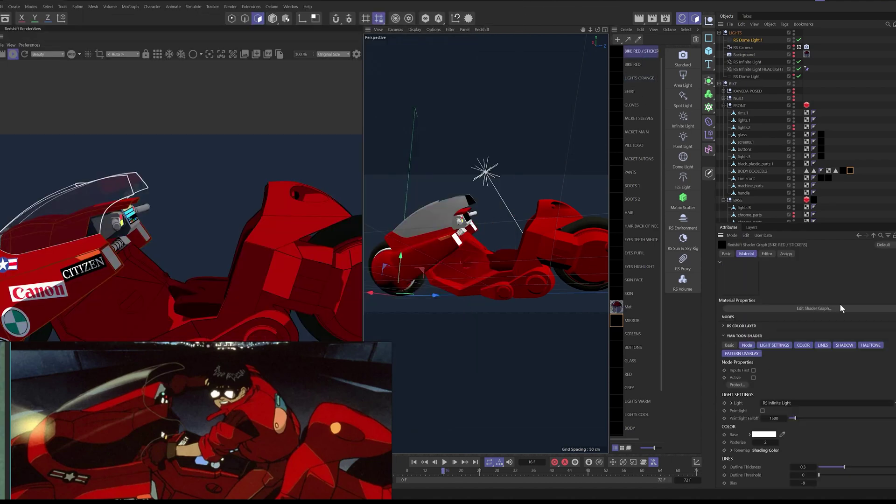
click(823, 346)
click(803, 415)
drag(752, 478, 729, 493)
click(875, 413)
Review the toon shader's line settings in the BIKE RED, LIGHTS ORANGE and SHIRT materials.
click(633, 64)
click(639, 78)
click(724, 326)
click(823, 336)
click(630, 92)
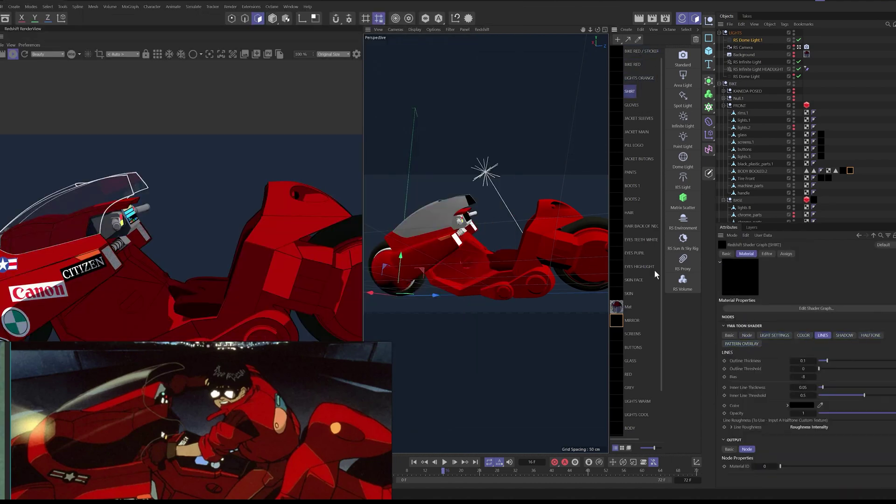
Apply the GREY material to the machine parts around the bike's handlebars.
scroll(482, 248, down, 3)
alt+drag(482, 249, 477, 268)
scroll(477, 268, up, 4)
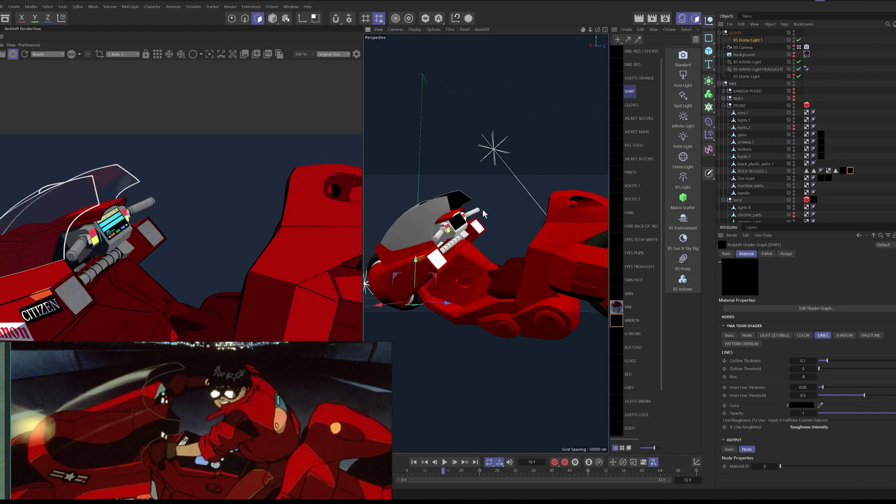
click(476, 215)
drag(629, 335, 439, 196)
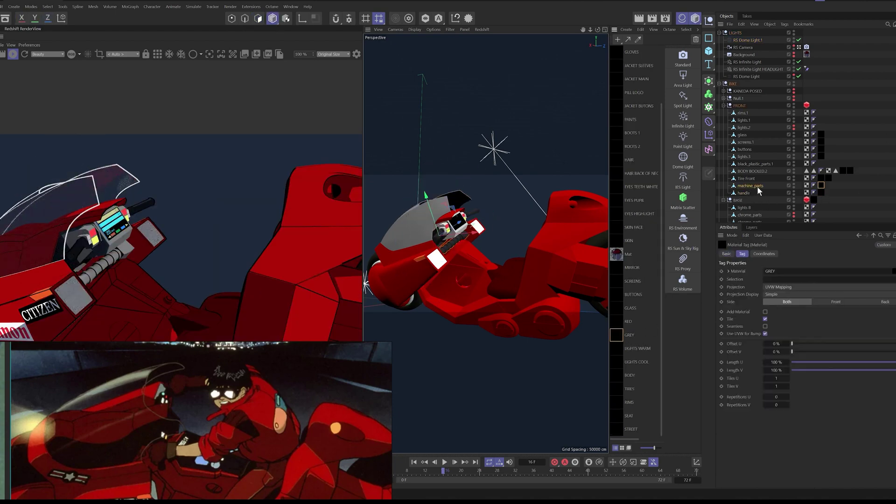
Check the node graph of the RIMS material and apply the material to the bike's wheel rims.
double_click(628, 402)
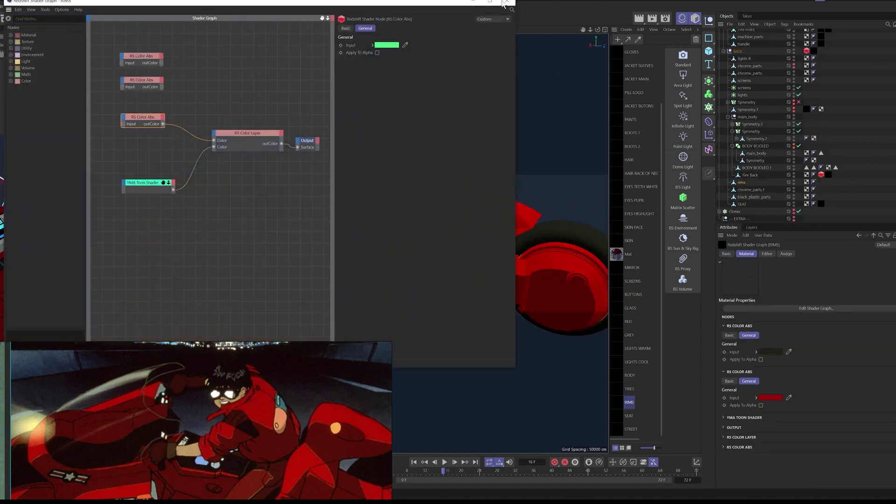
click(507, 1)
drag(630, 402, 542, 249)
alt+drag(481, 262, 560, 255)
click(428, 253)
drag(629, 402, 448, 243)
Apply the GREY material to black_plastic_parts.1 in the FRONT group.
click(550, 223)
scroll(785, 164, up, 4)
drag(741, 200, 756, 97)
alt+drag(542, 220, 555, 268)
alt+middle_drag(555, 268, 507, 263)
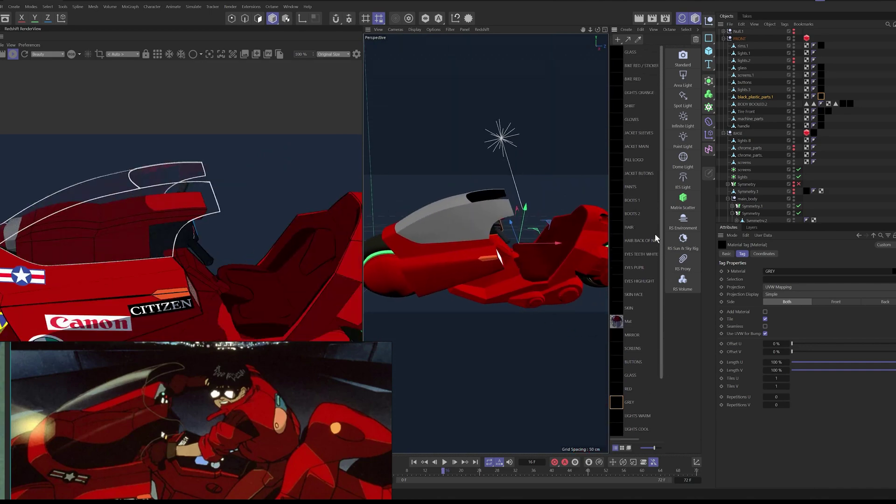
Hide the windshield glass in the viewport and select the headlight object lights.1.
scroll(656, 239, down, 2)
alt+drag(467, 206, 482, 220)
click(482, 219)
double_click(794, 67)
alt+drag(416, 236, 448, 256)
click(408, 231)
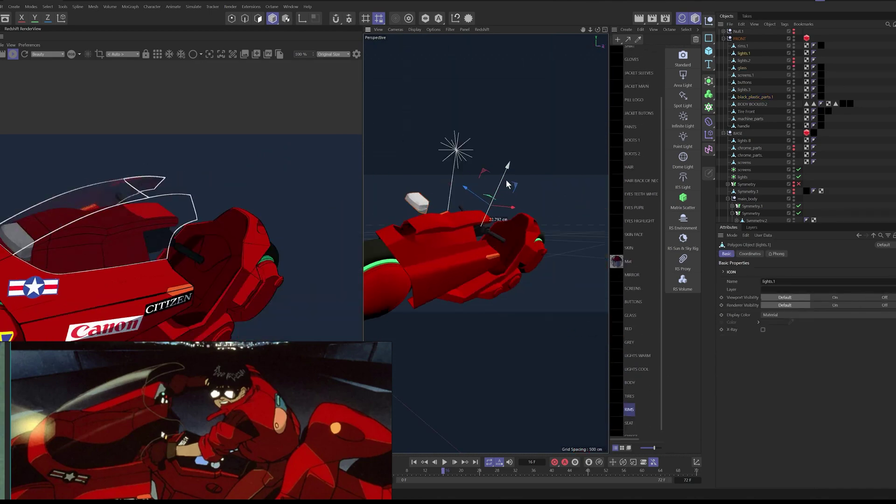
Check the LIGHTS COOL material's incandescent node and apply the material to the headlight lights.1.
scroll(660, 276, down, 1)
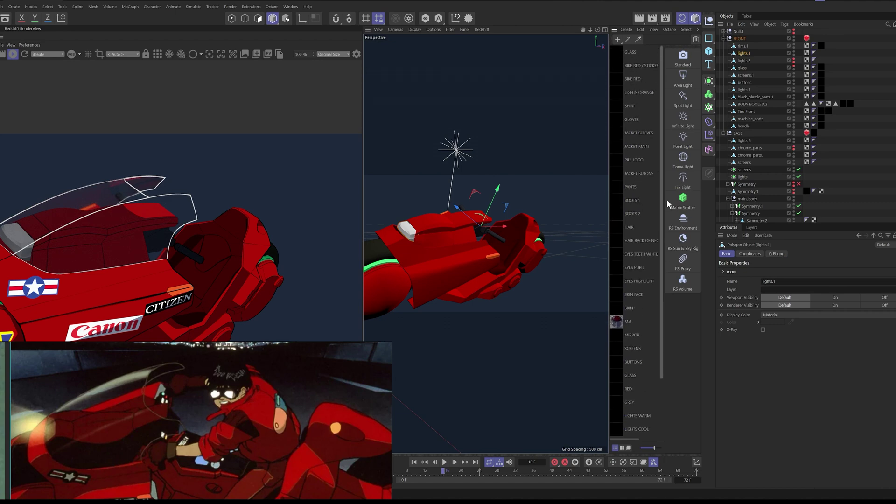
scroll(663, 233, down, 5)
click(628, 363)
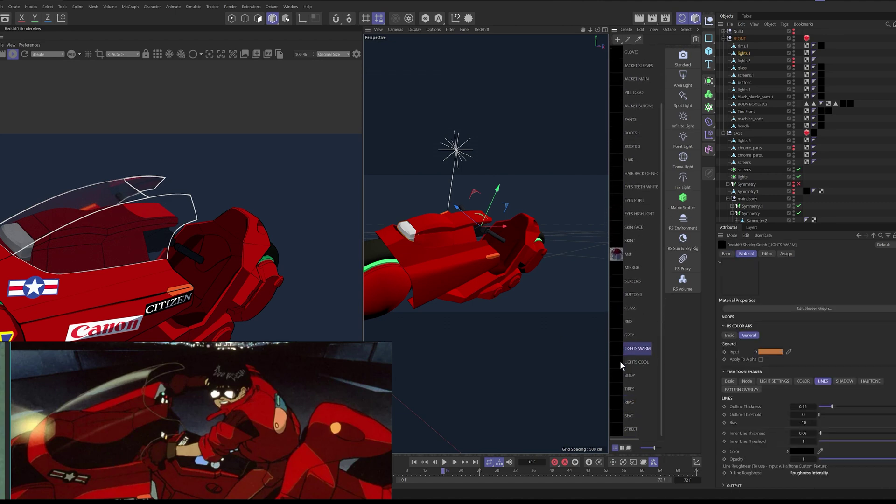
double_click(620, 363)
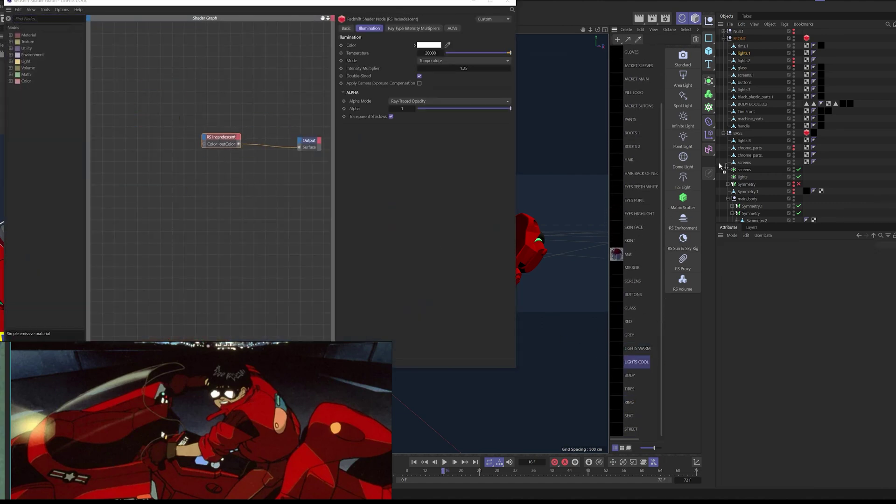
drag(748, 72, 744, 53)
click(508, 2)
Adjust the render view's settings and inspect the front of the bike from another angle.
click(357, 54)
click(262, 169)
click(341, 169)
alt+drag(506, 254, 434, 241)
click(357, 54)
scroll(494, 231, down, 5)
scroll(502, 241, up, 2)
alt+drag(512, 251, 524, 252)
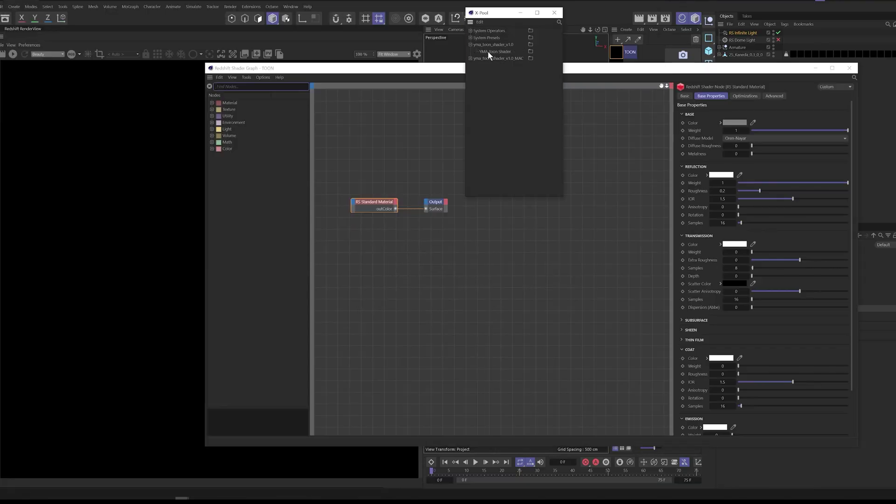
Rebuild the character's TOON material around the YMA Toon Shader and move the infinite light above the character's shoulder.
click(369, 198)
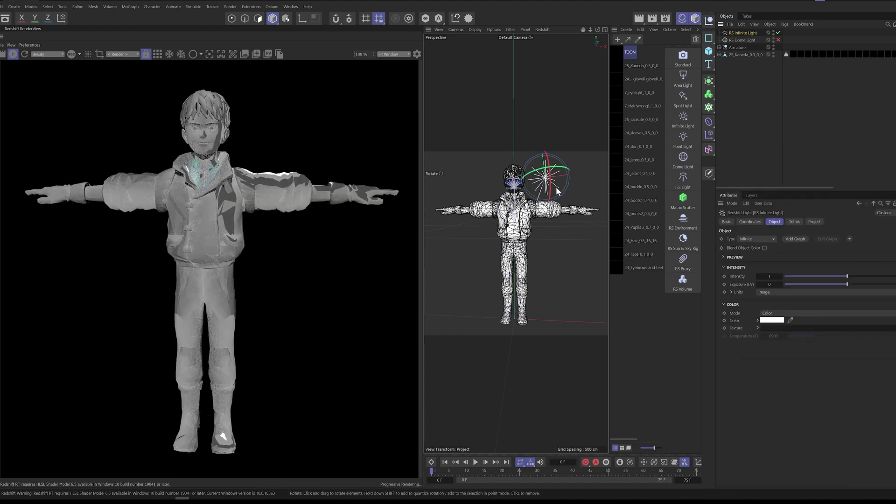
key(e)
middle_click(590, 124)
middle_click(491, 140)
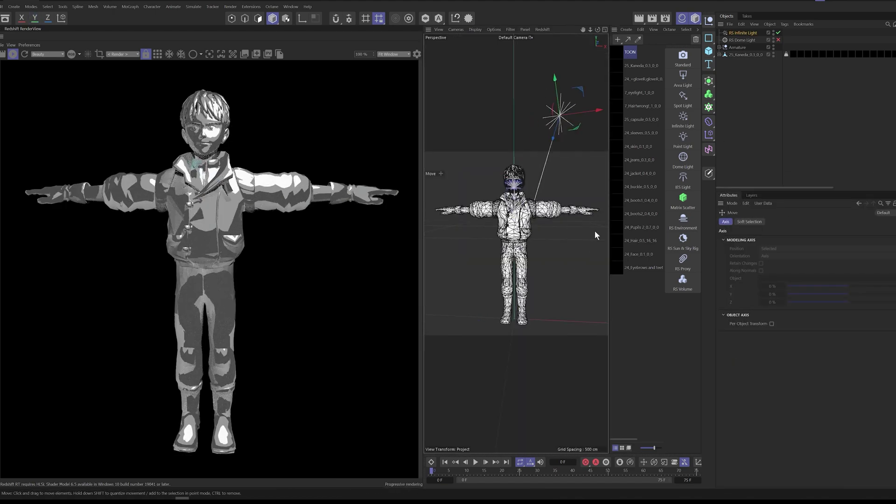
drag(563, 128, 545, 167)
Toggle the Pointlight option in the TOON material's light settings and adjust the infinite light's direction.
click(627, 56)
middle_click(567, 214)
drag(588, 206, 581, 222)
middle_click(490, 149)
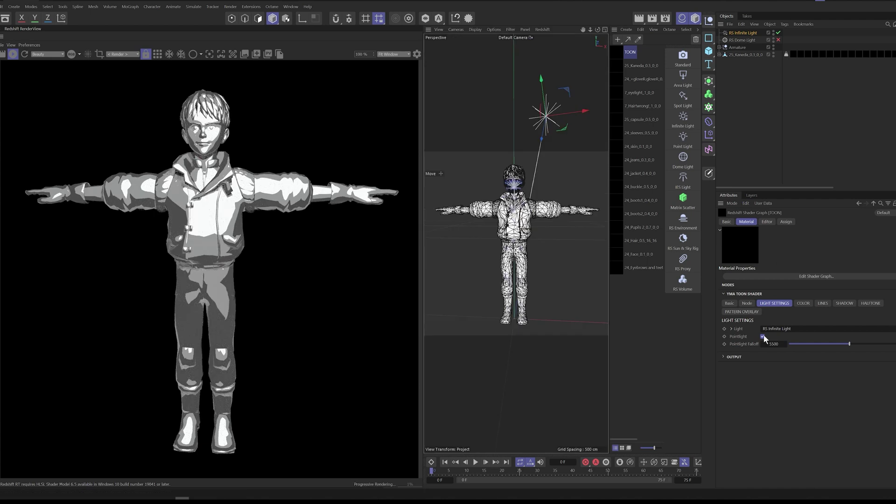
click(763, 337)
Set the TOON shader's inner line thickness to 0.05 and its base color to red with Posterize 2.
click(823, 303)
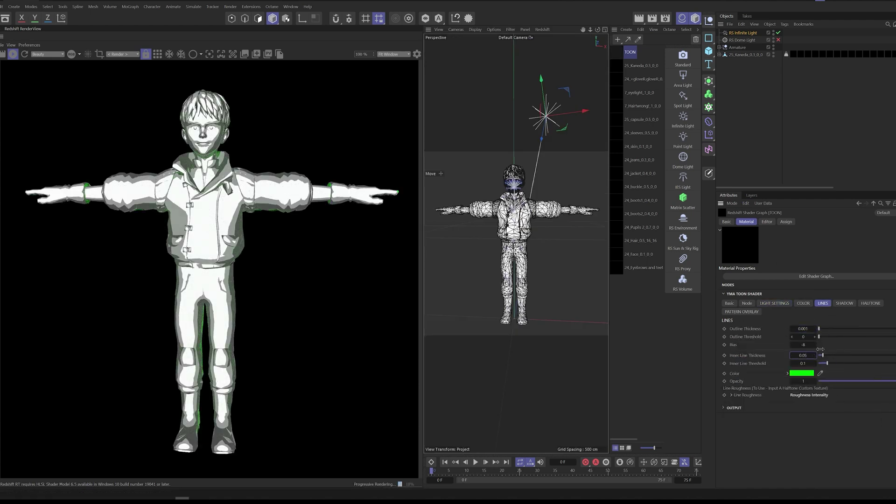
click(804, 303)
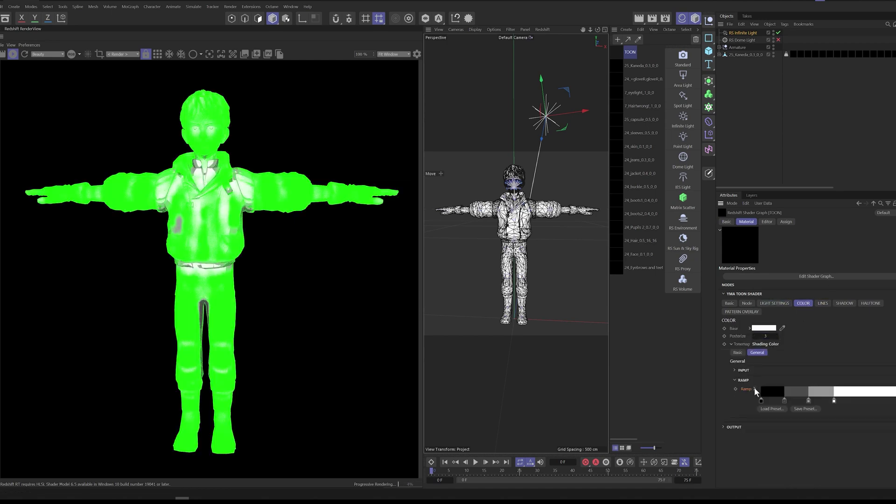
click(803, 303)
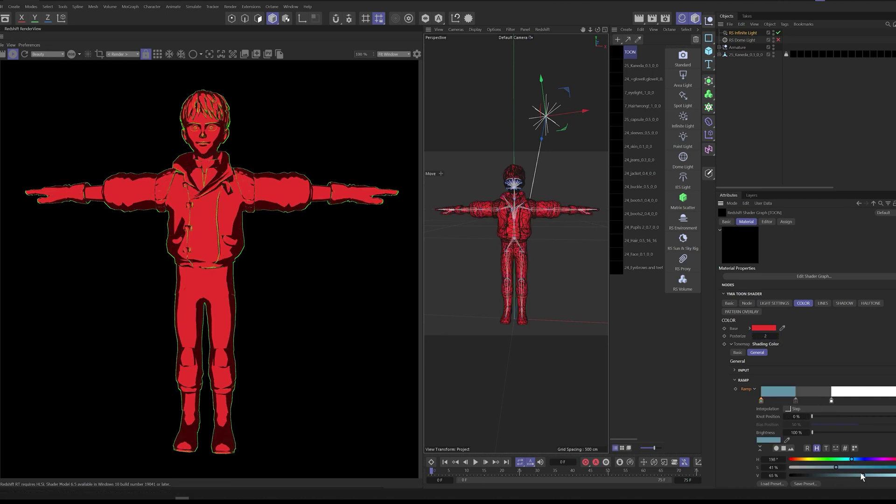
Tint the shading ramp blue, setting the darkest knot to hue 198°, saturation 53% and value 25%.
click(831, 468)
click(865, 475)
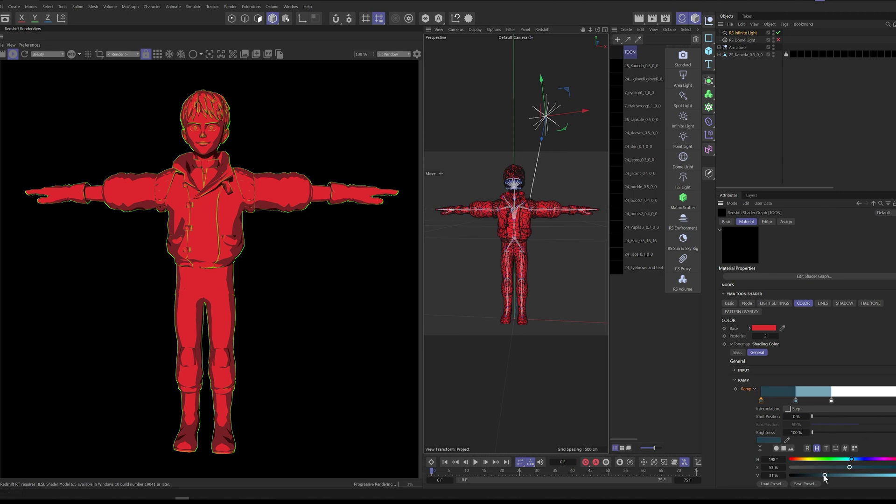
click(857, 475)
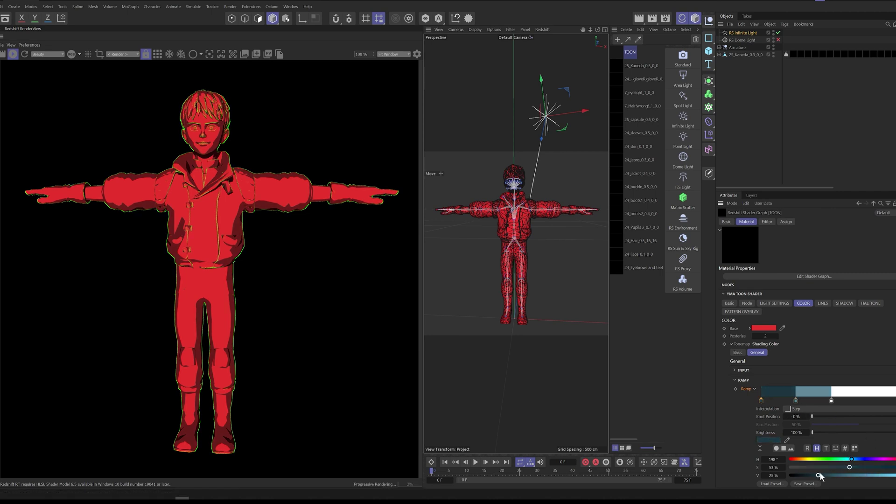
Set Posterize to 1 and brighten the ramp's shadow color after rotating the infinite light to shade the character's side.
click(754, 336)
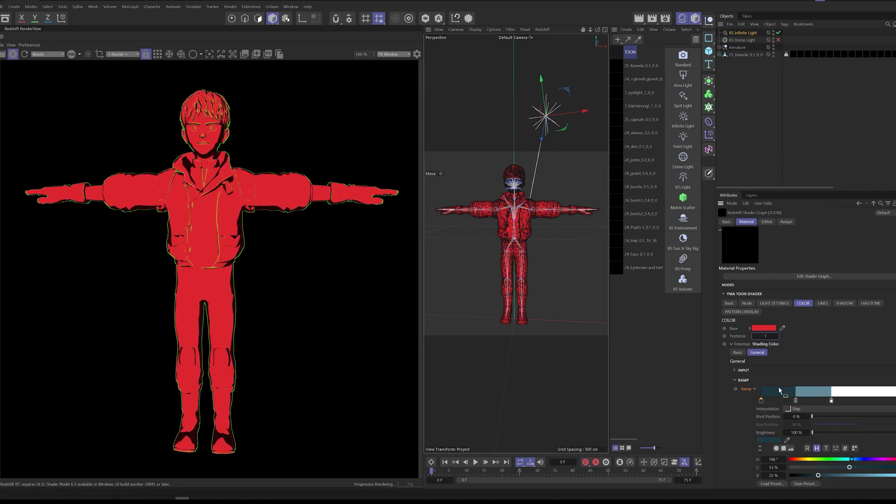
key(r)
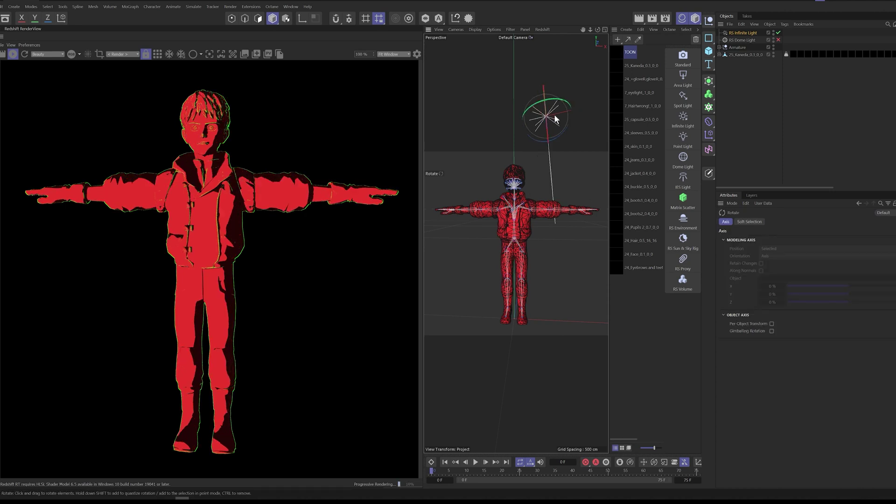
click(762, 401)
click(844, 475)
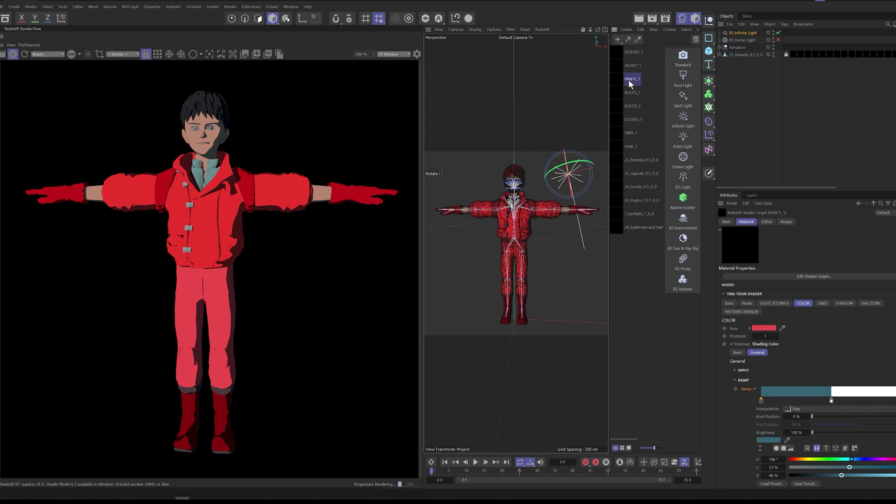
Rename the character's materials after their body parts, including JACKET_1 and SHIRT_1.
text(JACKET)
drag(637, 160, 619, 159)
key(Return)
double_click(634, 161)
text(SHIRT)
key(Return)
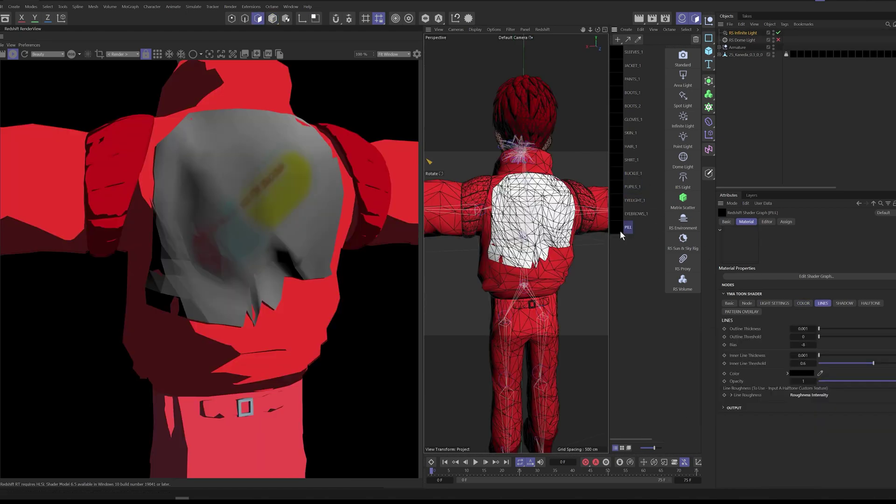
Add a texture node with the capsule image to the PILL material's graph and connect it.
double_click(620, 228)
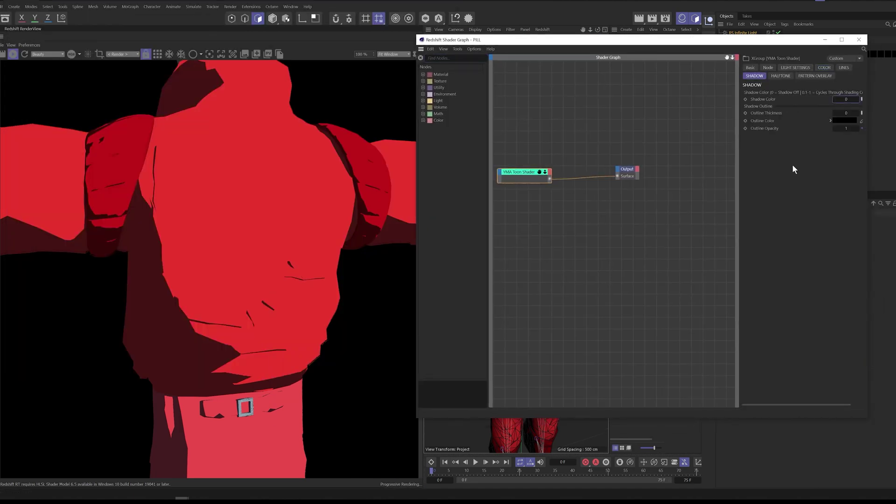
drag(783, 42, 776, 57)
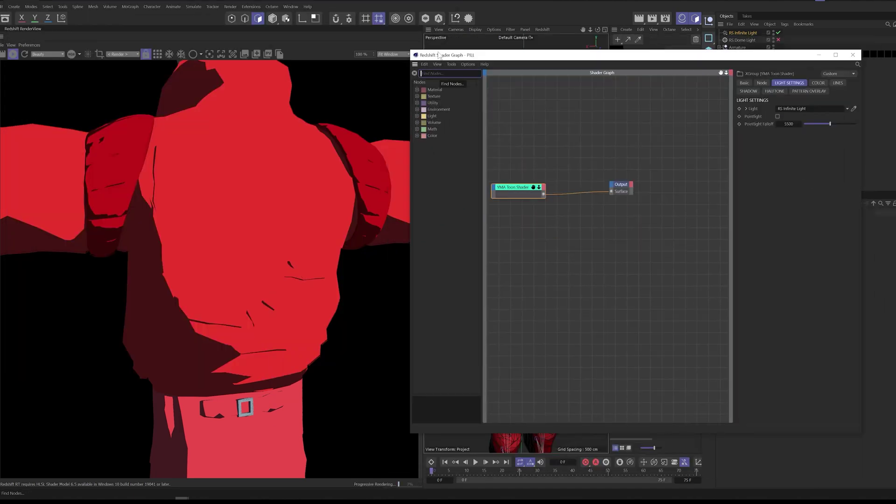
drag(440, 97, 507, 165)
click(829, 163)
click(742, 343)
drag(530, 173, 612, 191)
Combine the YMA Toon Shader and the capsule texture through a Color Layer node feeding the PILL material's output.
click(517, 142)
key(Delete)
drag(621, 185, 657, 143)
drag(585, 128, 591, 127)
drag(447, 73, 428, 73)
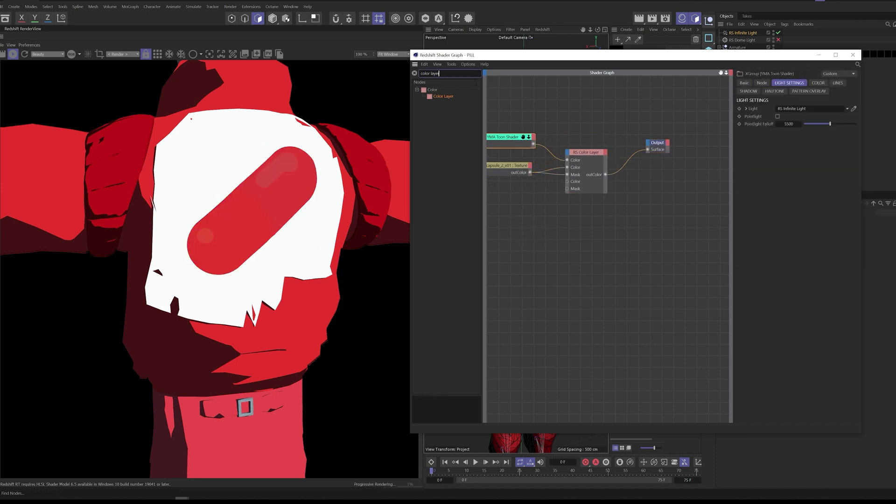
drag(558, 199, 549, 192)
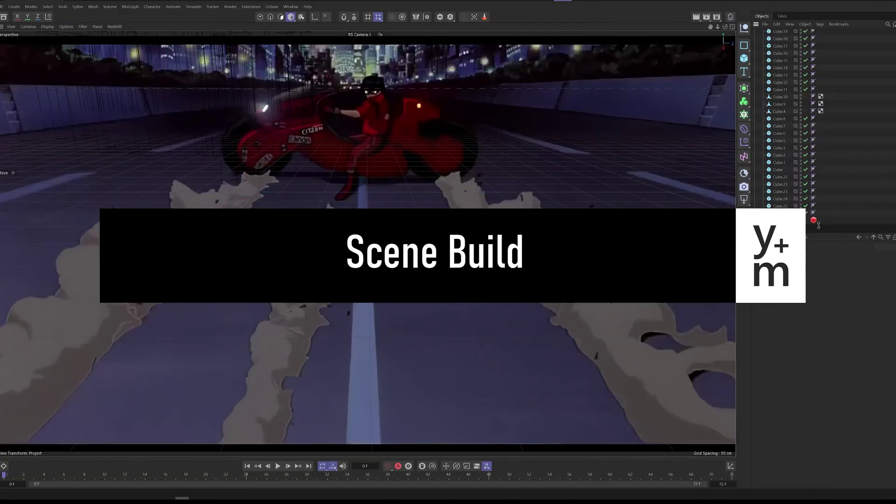
Toggle the visibility of the Cube.28 building and raise it along the vertical axis.
right_click(813, 131)
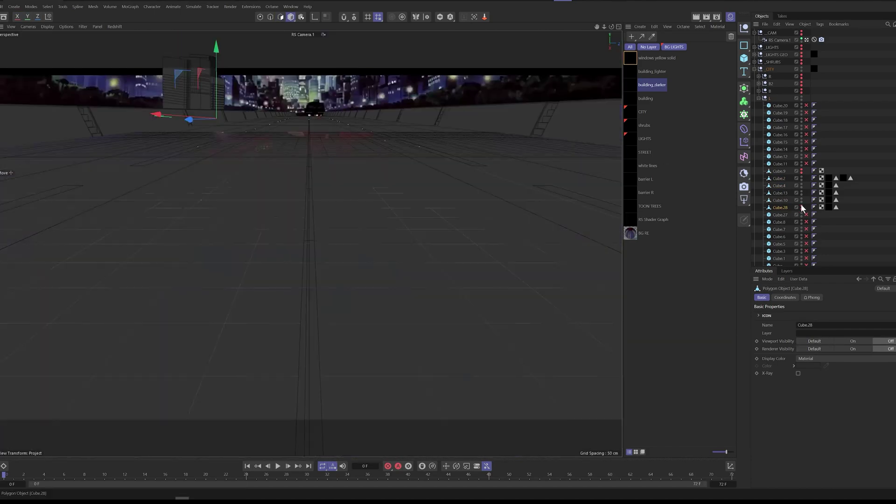
click(802, 206)
drag(218, 112, 218, 88)
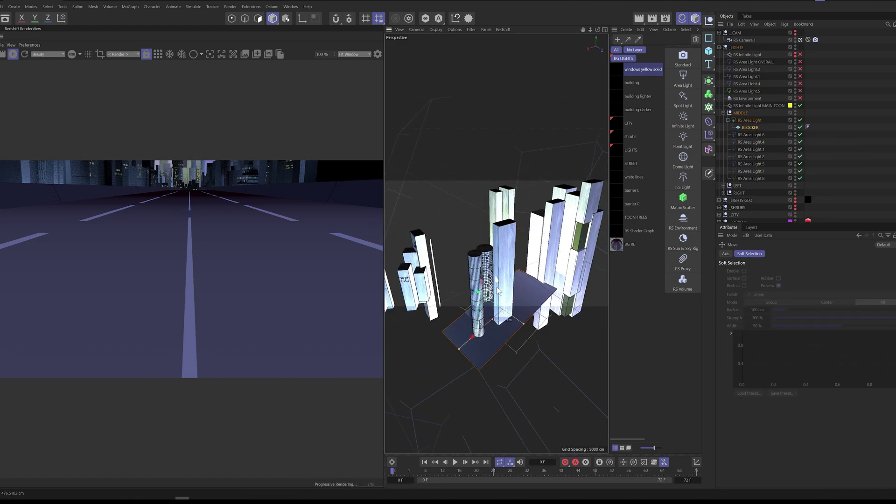
Restrict the building lighter material to the cube's Polygon Selection.1.
alt+drag(491, 302, 511, 269)
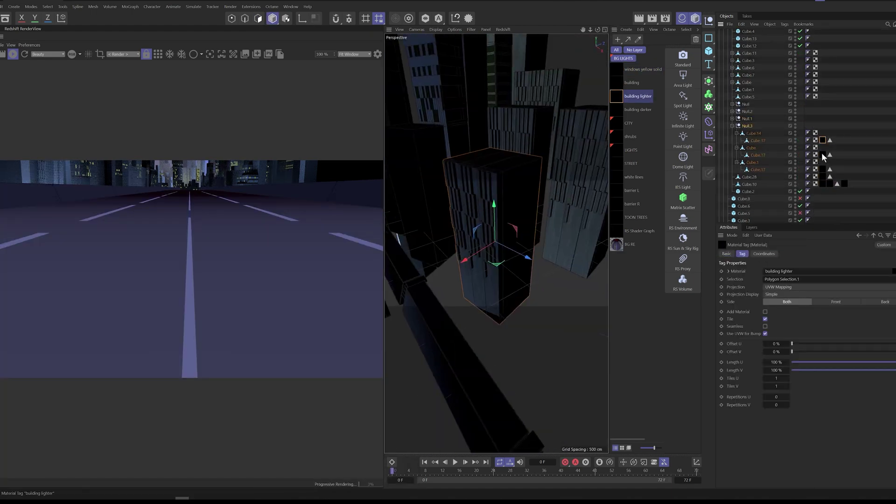
drag(830, 140, 766, 141)
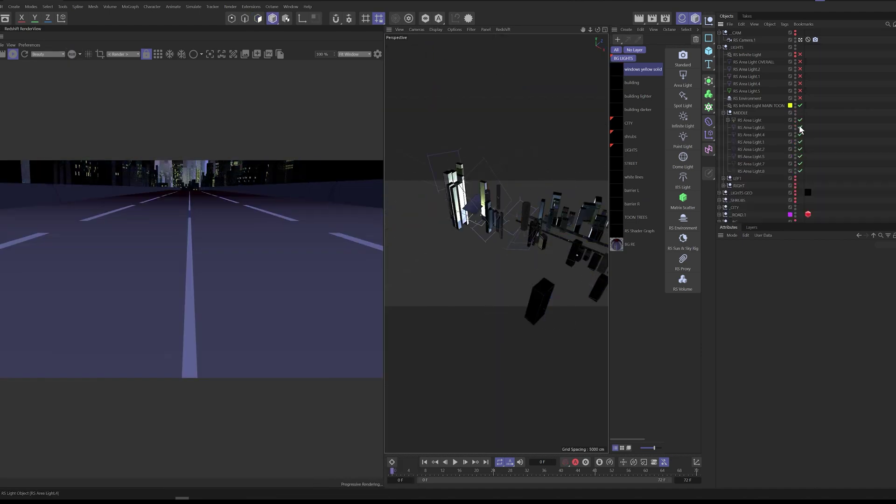
Test the MIDDLE group's area lights by switching individual ones on and off, and start rotating RS Area Light.4.
ctrl+click(800, 120)
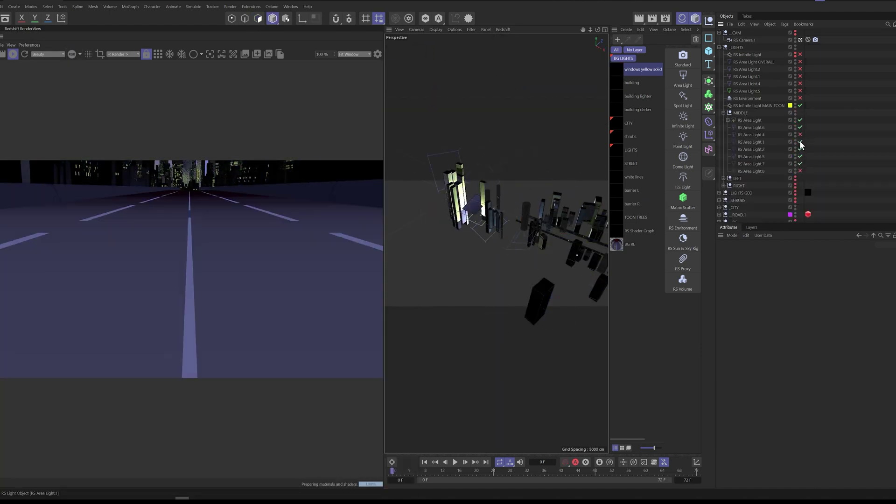
click(800, 172)
click(758, 171)
click(801, 142)
click(751, 135)
alt+drag(534, 278, 548, 269)
key(r)
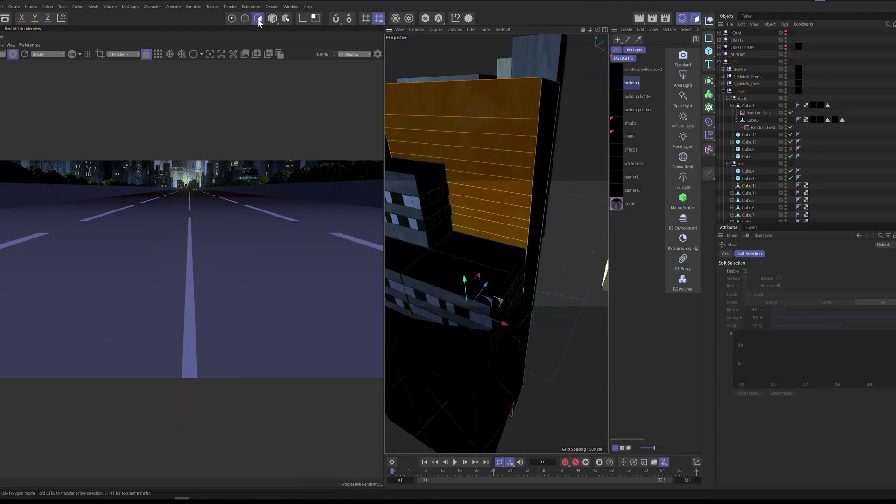
Run a modelling command on the selected wall polygons of the Cube.12 building and open the render settings.
right_click(507, 120)
click(541, 241)
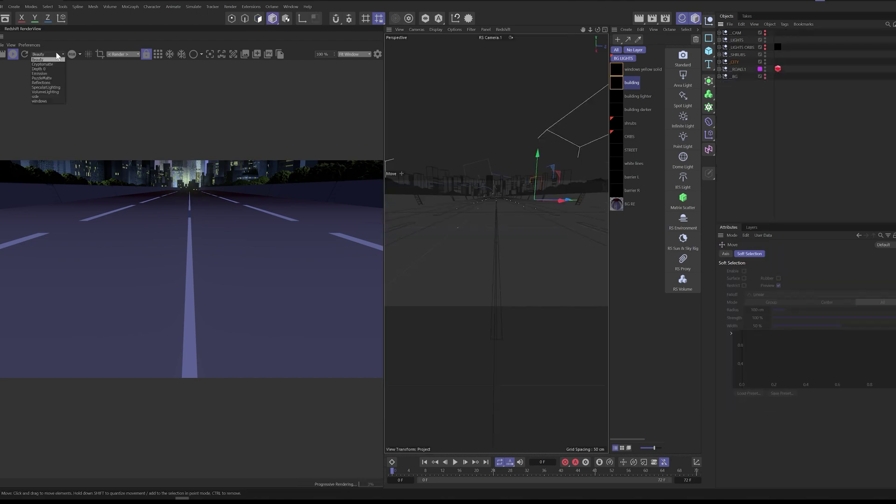
key(ctrl+b)
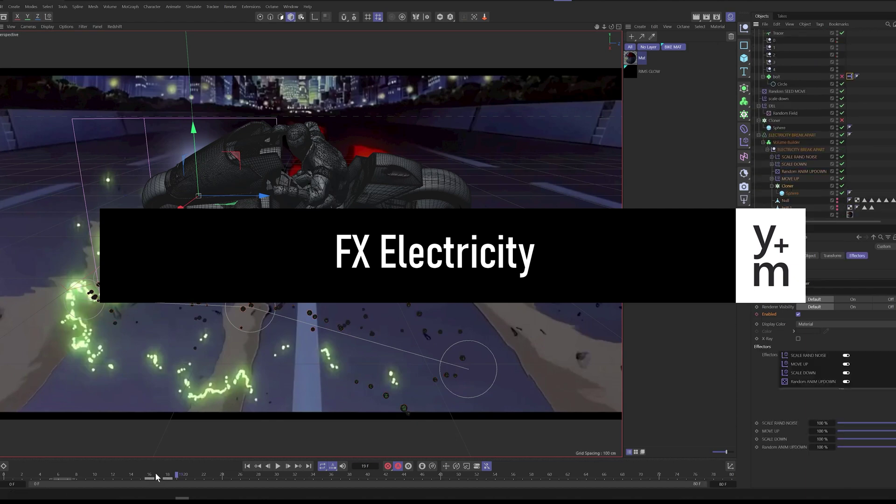
Preview the electricity effect by scrubbing and playing the animation with the ELECTRICITY BREAK APART group collapsed.
drag(156, 474, 194, 475)
click(759, 134)
click(839, 127)
click(278, 467)
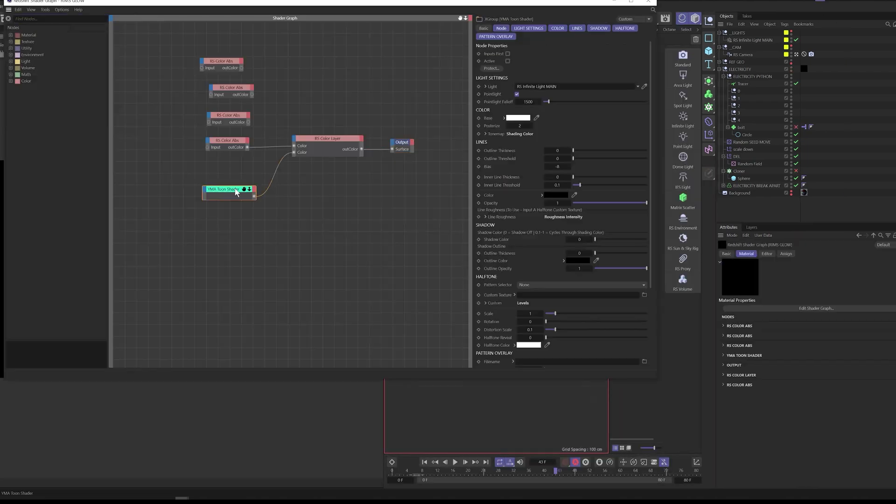
Connect the green RS Color Abs to the first color input of the RS Color Layer in the RIMS GLOW shader graph.
click(227, 141)
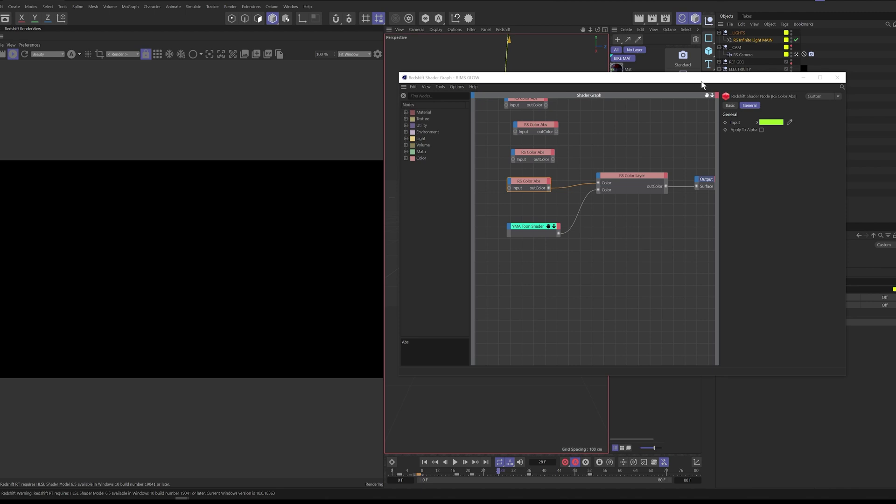
drag(703, 84, 750, 115)
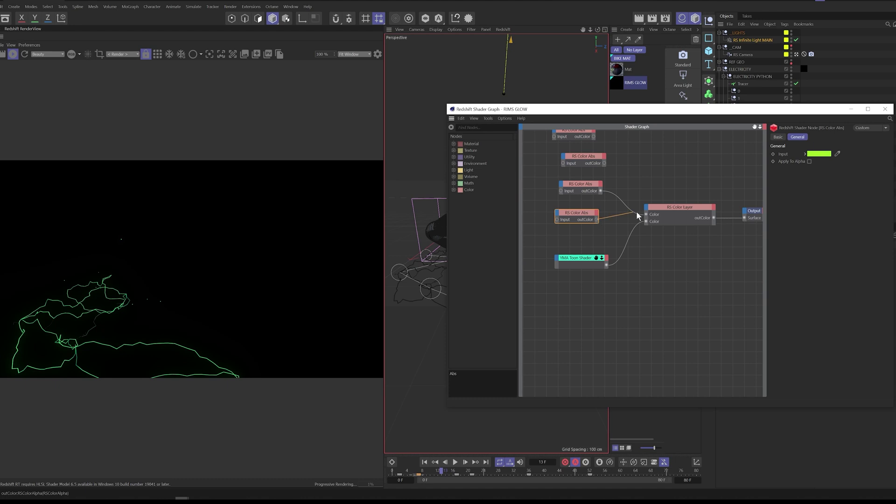
drag(644, 214, 646, 214)
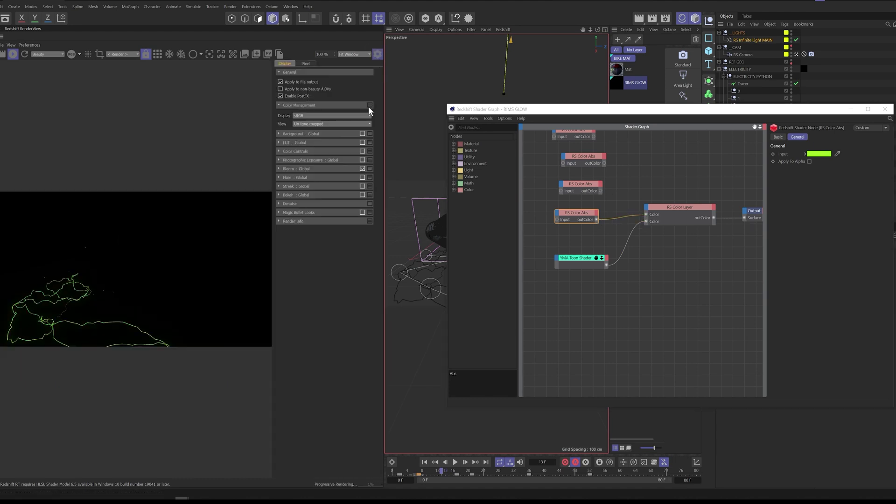
Expand the render view's global Bloom settings, adjust a bloom value and scrub to another frame of the electricity.
click(322, 168)
drag(314, 181, 310, 180)
mouse_move(441, 472)
mouse_down()
mouse_move(431, 472)
mouse_move(451, 474)
mouse_up()
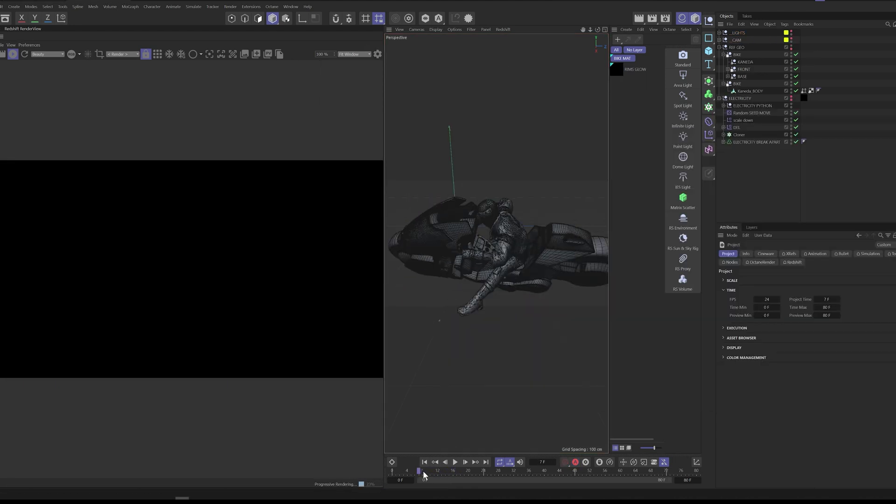
Scrub through the bike slide animation to preview the motorbike and its smoke trails at different frames.
drag(425, 475, 431, 475)
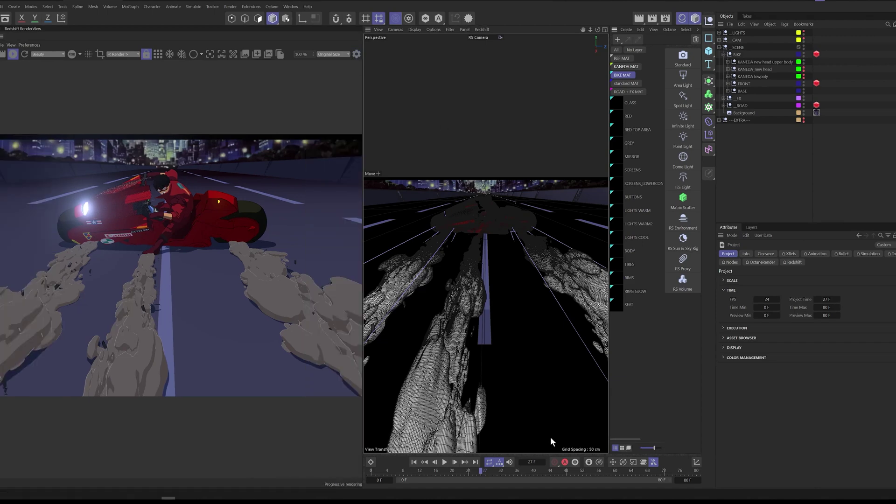
click(407, 471)
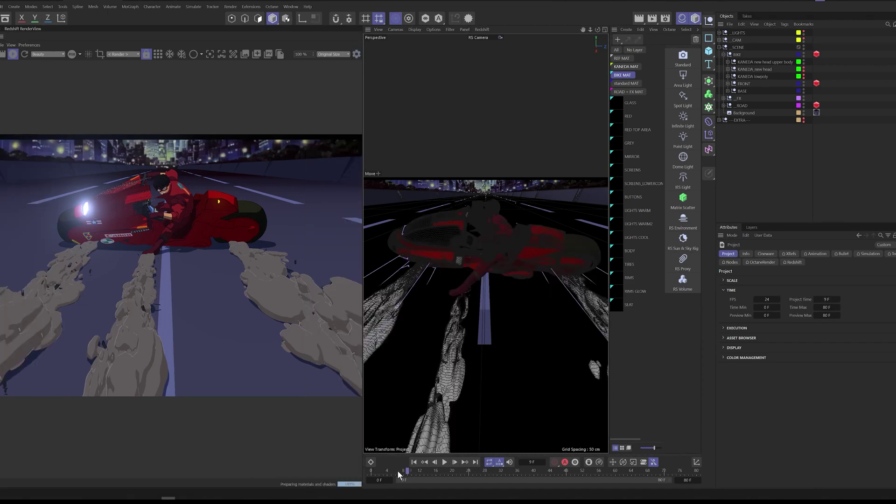
click(528, 471)
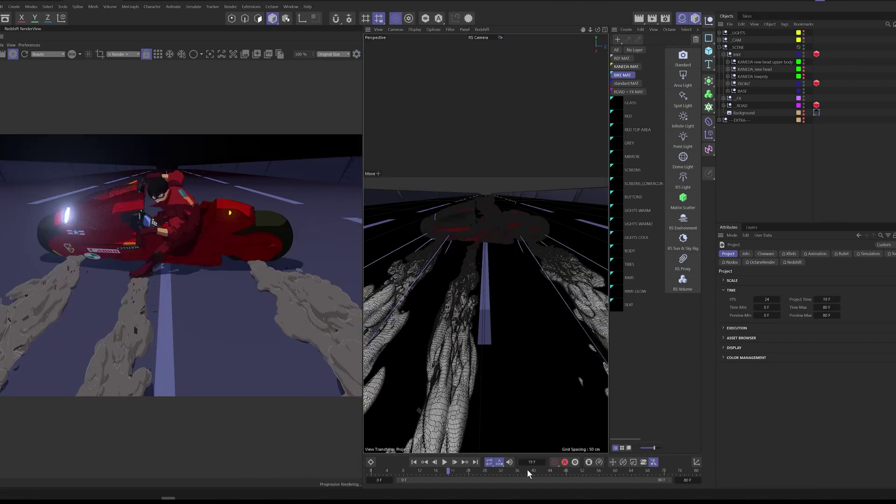
Select the SMOKE HOUDINI null in the FX group and open the shader graph of its SMOKE material.
click(754, 106)
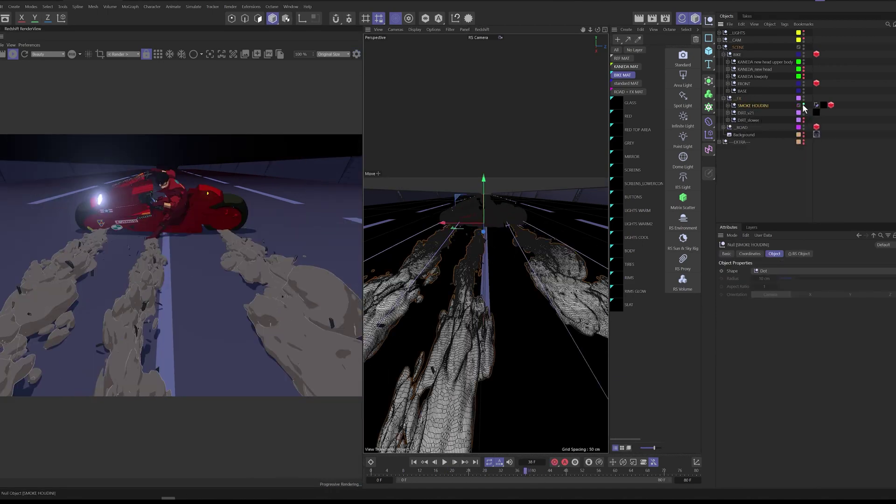
click(825, 105)
double_click(619, 103)
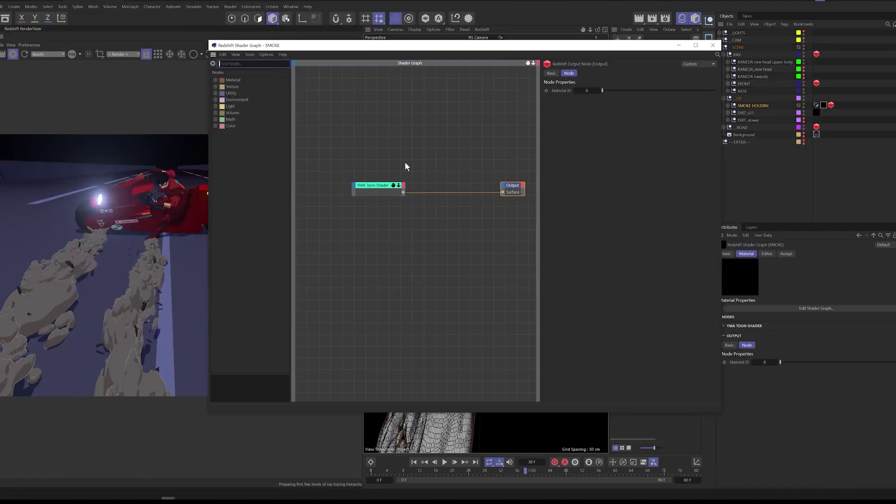
Examine the SMOKE material's YMA Toon Shader settings, including its shadow outline, and close the shader graph.
click(731, 88)
click(752, 87)
click(731, 159)
click(804, 167)
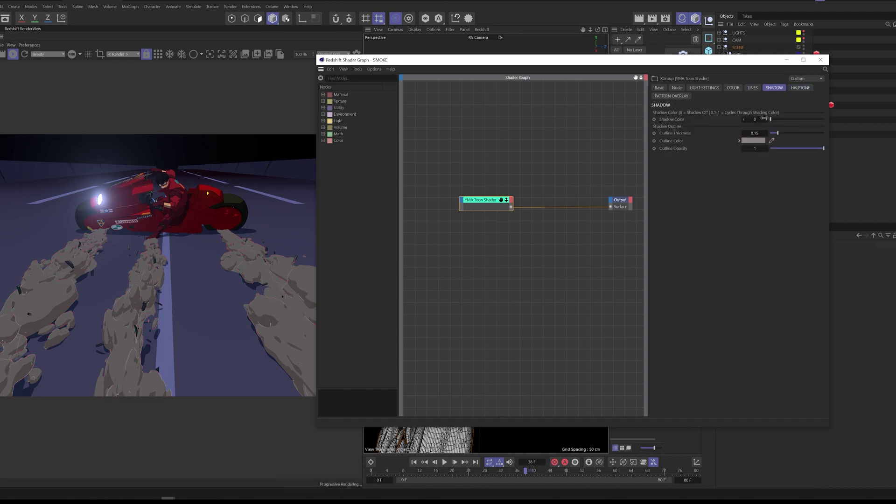
click(821, 60)
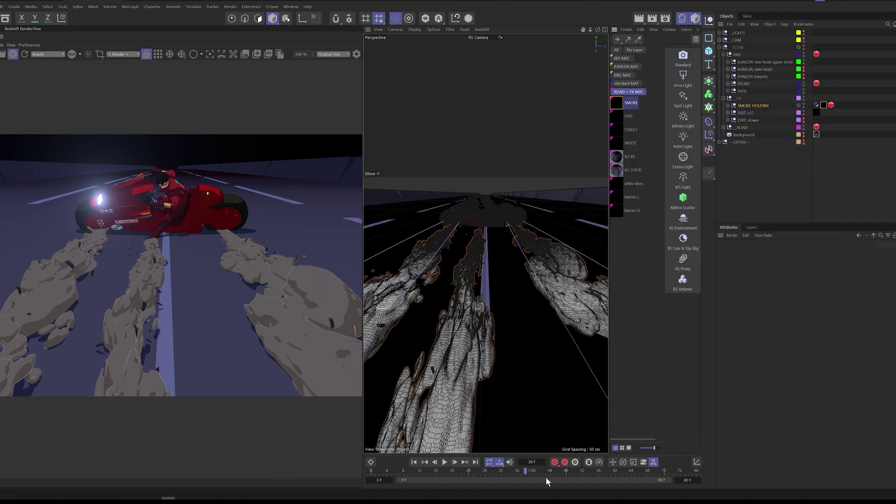
Collapse the FX group, expand the bike's BASE group down to RIMS GLOW and look at the RIMS GLOW material's shader graph.
click(579, 472)
click(724, 99)
click(728, 91)
click(737, 200)
click(762, 171)
double_click(819, 172)
click(512, 4)
Select the three sweeps in the RIMS GLOW group and scrub the timeline to preview their growth around the wheel.
click(760, 179)
middle_click(522, 246)
middle_click(521, 242)
scroll(579, 219, down, 2)
click(762, 192)
drag(506, 471, 570, 471)
scroll(426, 302, down, 5)
Widen the render view and cycle it through the available AOV passes, including Cryptomatte.
click(54, 55)
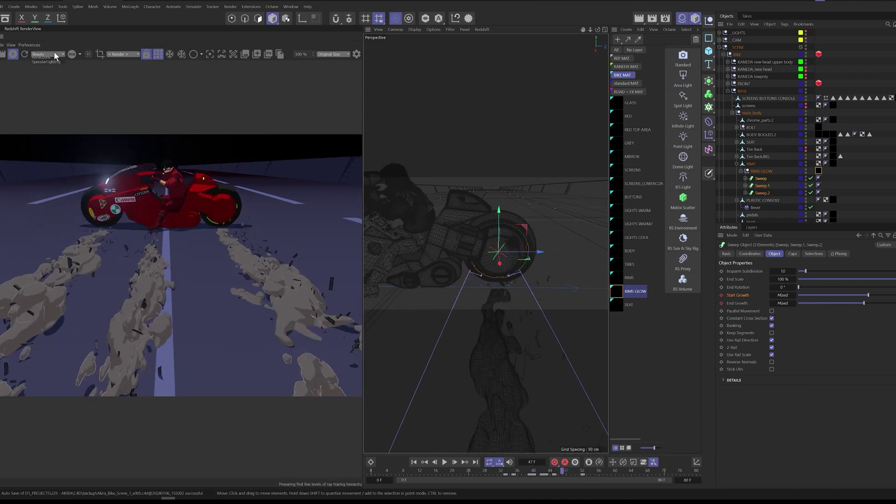
click(43, 64)
drag(364, 135, 477, 135)
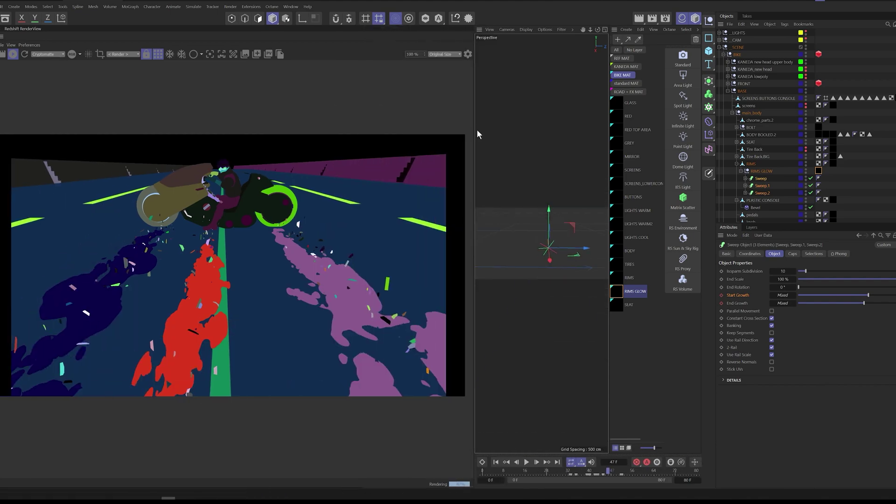
click(54, 55)
click(47, 72)
click(54, 55)
click(47, 80)
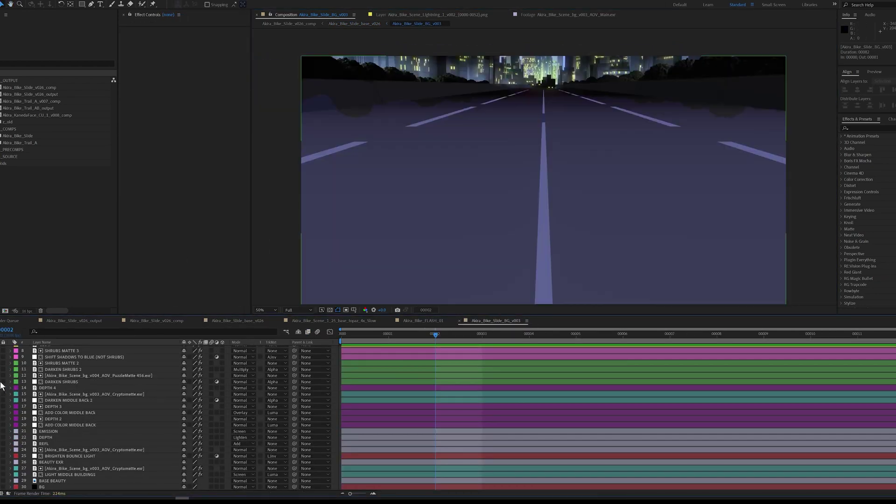
Review the layers of Akira_Bike_Slide_BG_v003 in After Effects, then open Akira_Bike_Slide_base_v026 and scrub through its layered shot.
scroll(1, 406, up, 3)
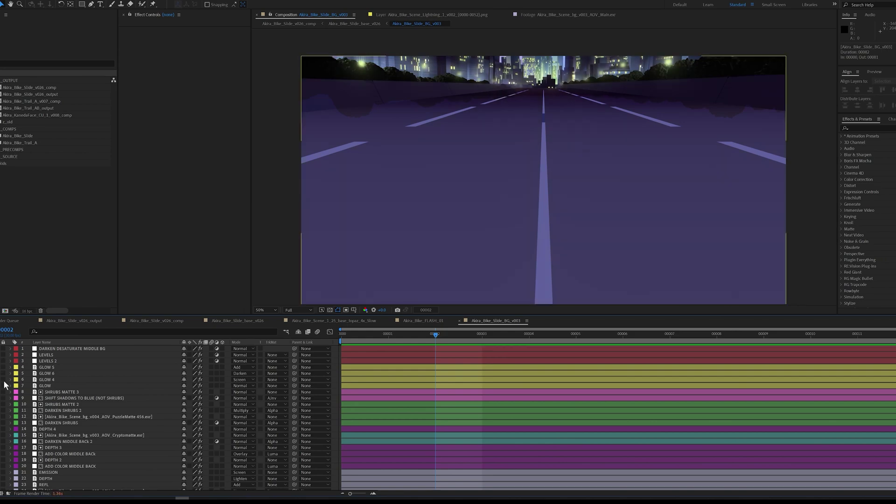
click(238, 320)
click(284, 300)
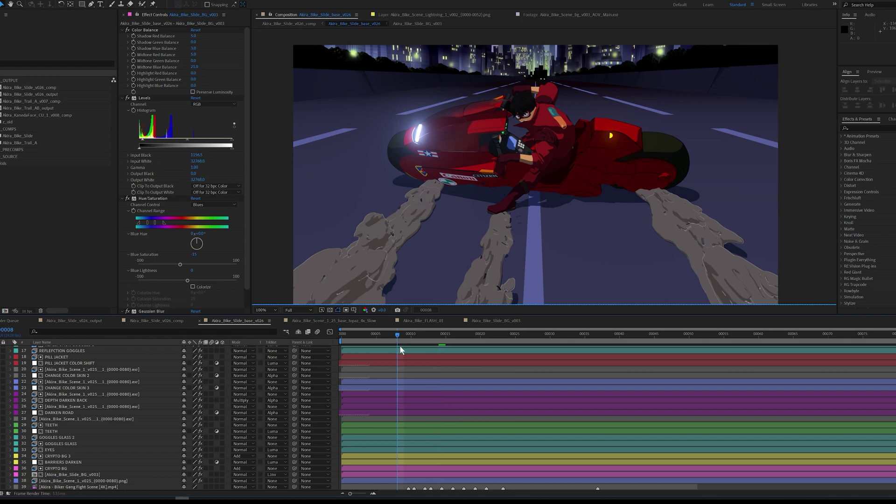
drag(404, 352, 371, 353)
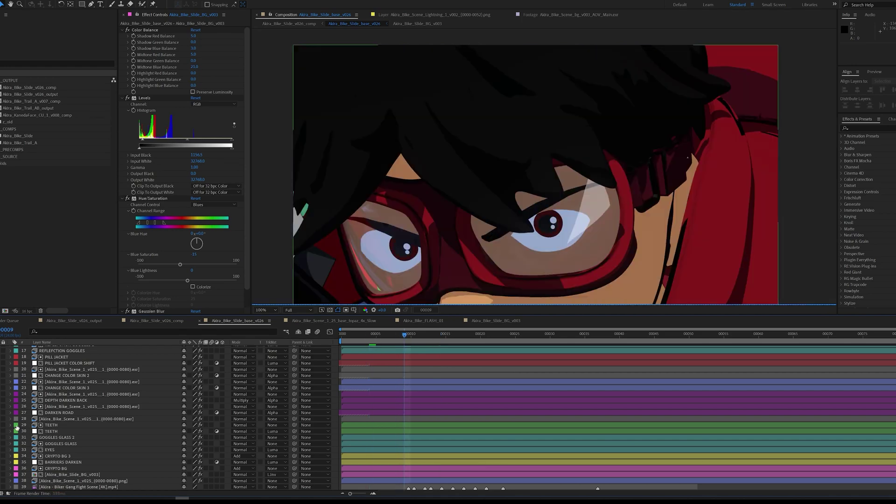
scroll(37, 454, up, 5)
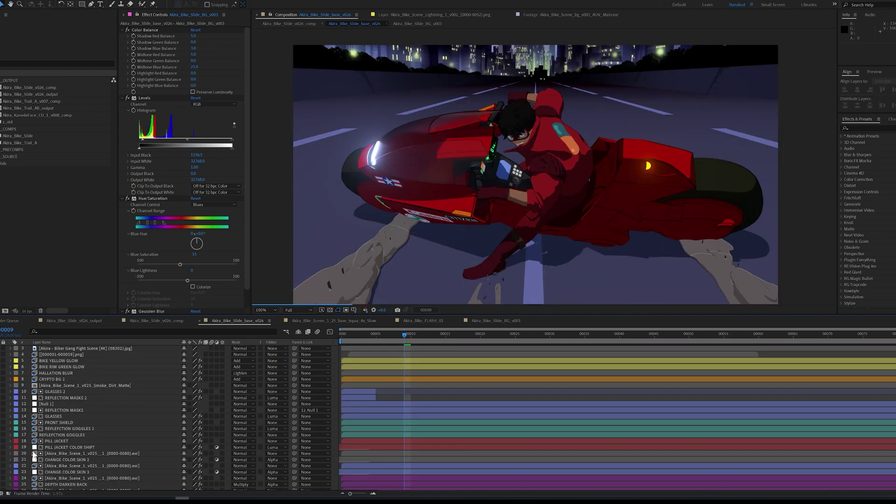
Select the REFLECTION MASKS 2 layer, check its keyframes and preview the goggle reflections across the opening frames.
click(365, 398)
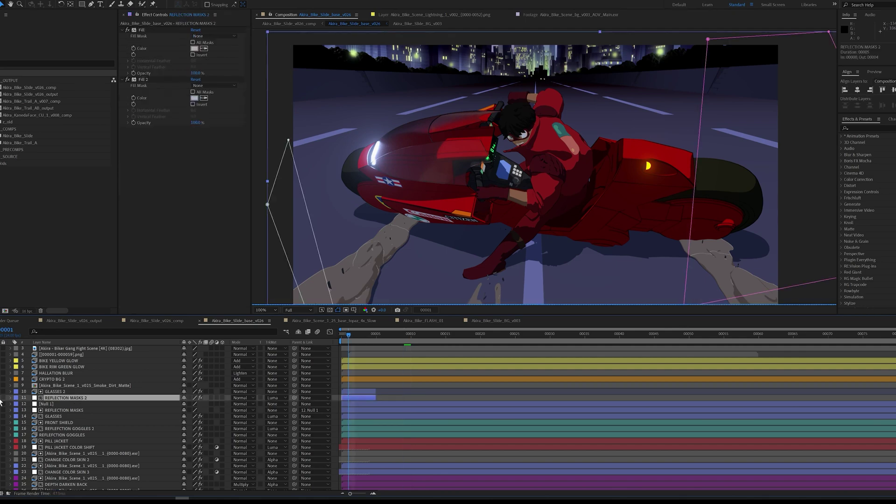
key(Page_Down)
key(u)
click(370, 337)
key(u)
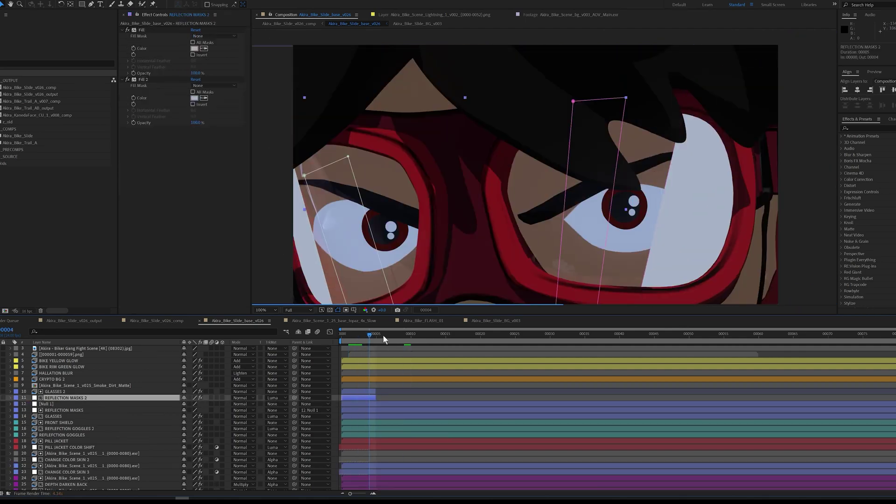
click(405, 335)
Open the Akira_Bike_Slide_v026_comp composition, reveal the Akira_Bike_FLASH_01 layer's keyframes and step through the flash frames.
scroll(1, 363, down, 1)
click(156, 322)
click(69, 447)
click(45, 405)
click(46, 398)
key(u)
click(398, 336)
click(1, 398)
key(Page_Down)
key(Page_Down)
Isolate the Akira_Bike_Scene_Lightning_1_v002 layer, go to frame 18 and toggle its effects.
click(93, 423)
click(0, 423)
click(443, 335)
click(200, 424)
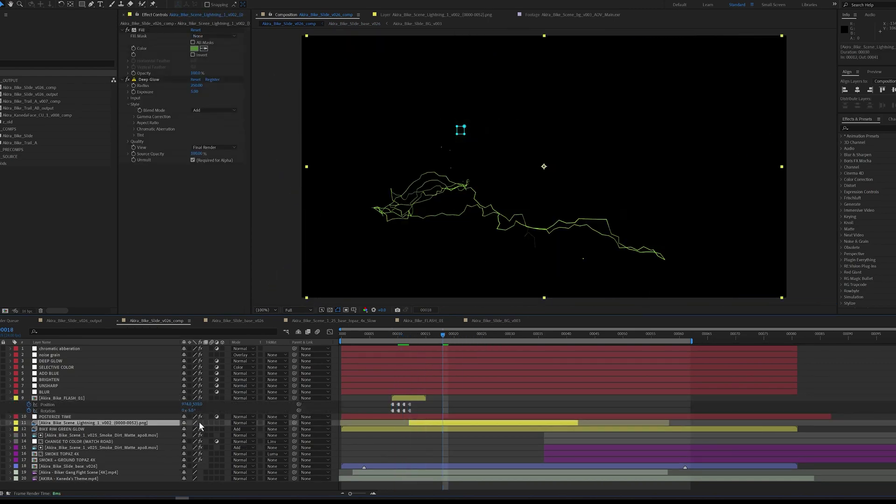
View the lightning layer's source frames on their own, return to the composition and preview the lightning with its effects toggled.
double_click(141, 423)
click(385, 294)
drag(435, 294, 661, 293)
click(308, 15)
click(200, 423)
drag(555, 335, 507, 359)
Collapse the Akira_Bike_FLASH_01 layer, isolate the BIKE RIM GREEN GLOW layer and scrub through its frames.
click(11, 398)
click(39, 416)
click(1, 417)
click(615, 335)
drag(658, 336, 550, 345)
Check the isolated green rim glow against the transparency grid, then switch the grid back off.
drag(0, 411, 0, 417)
click(1, 441)
click(329, 311)
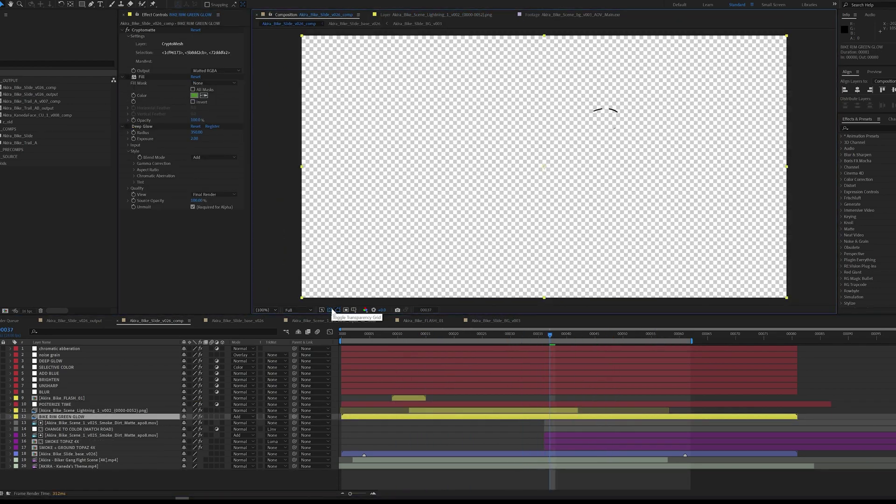
click(330, 310)
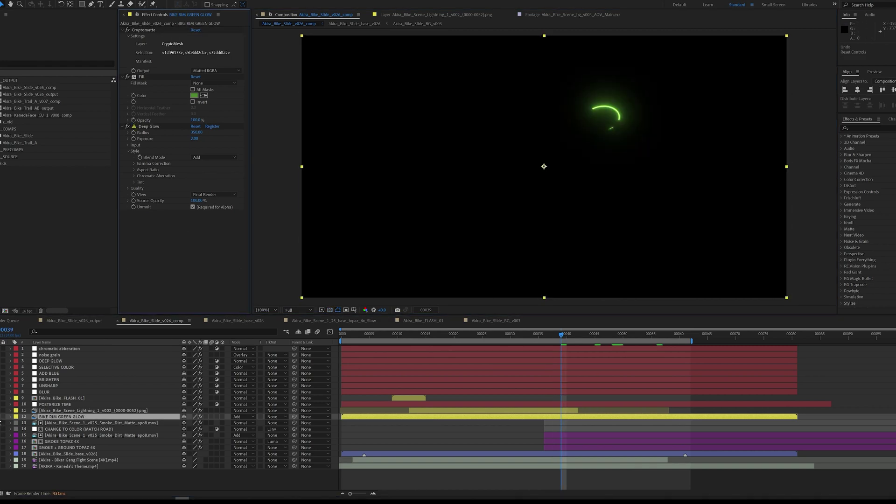